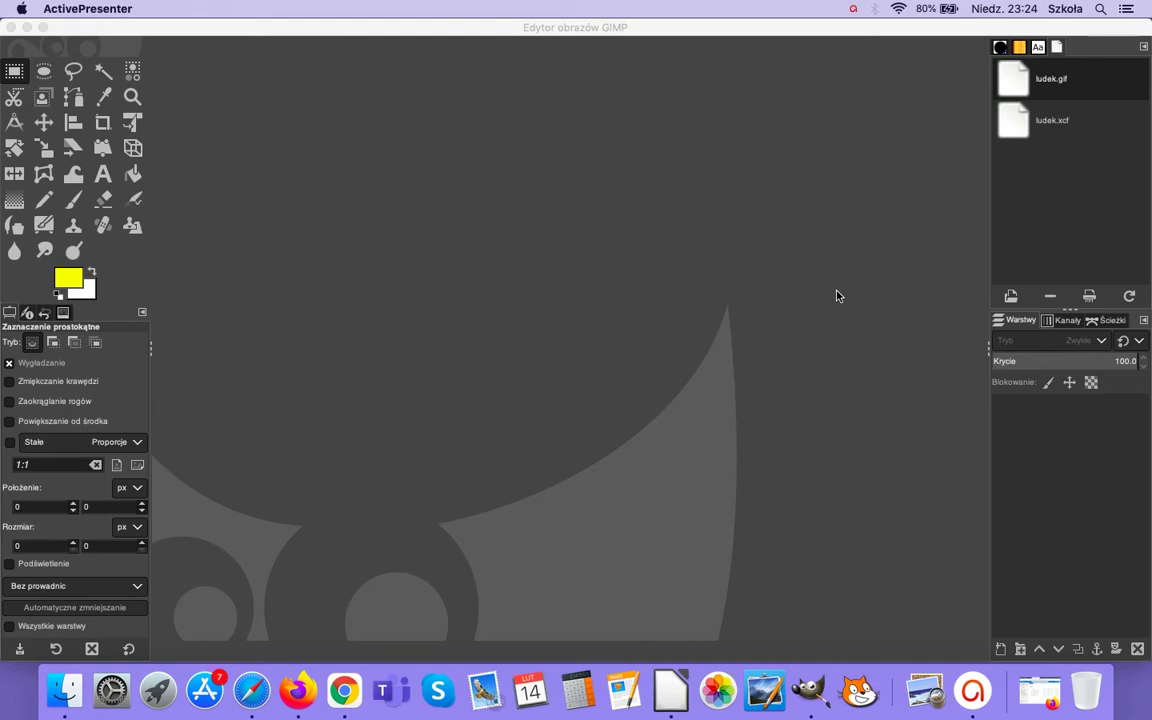
Create a new 150×150 px image with a white background.
click(100, 33)
click(128, 10)
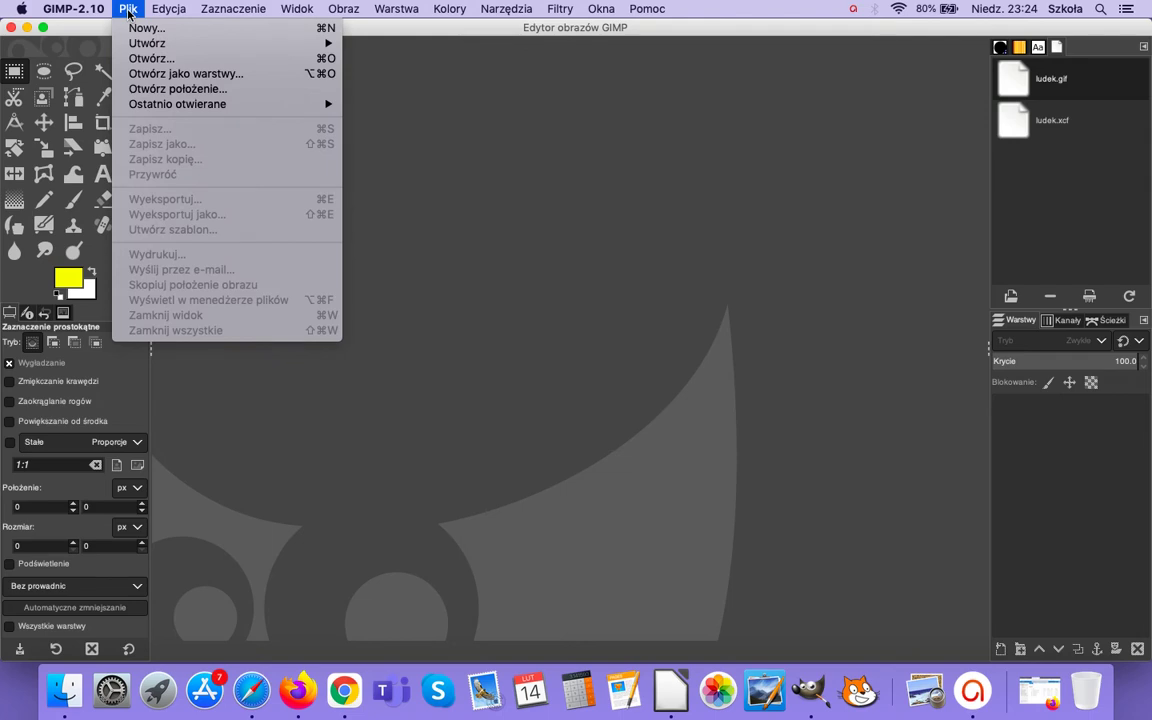
click(141, 29)
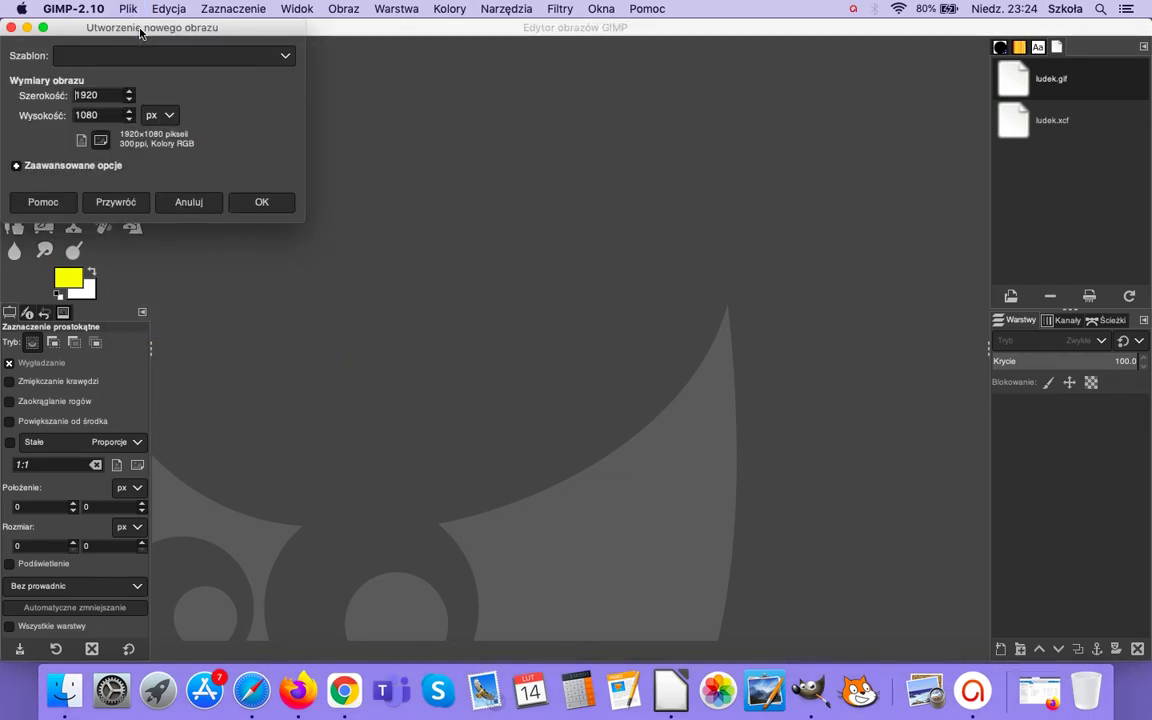
drag(111, 94, 47, 98)
text(1)
key(Tab)
text(150)
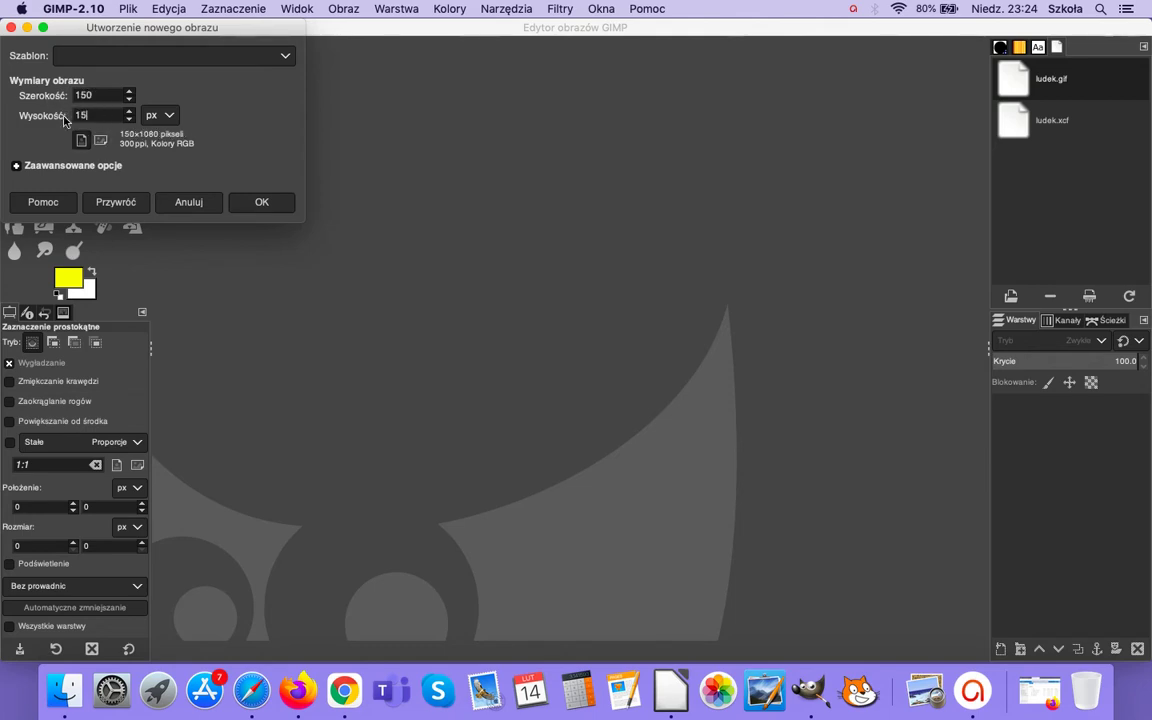
click(261, 204)
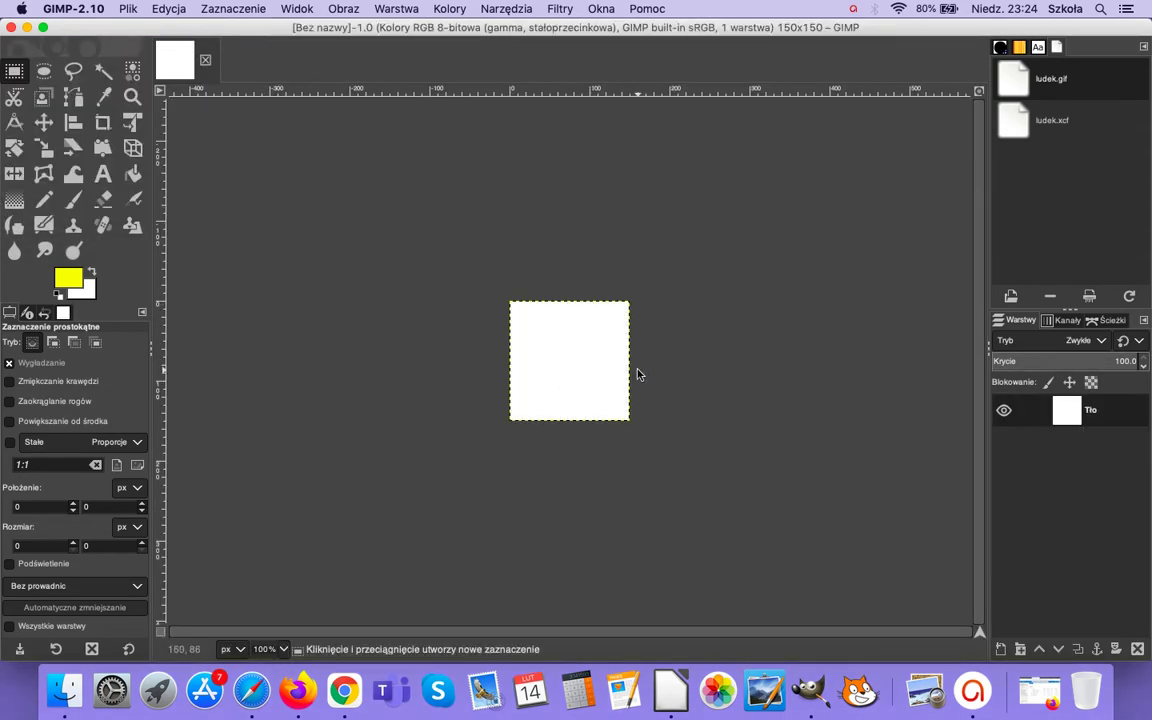
Zoom the canvas to 400% and set the foreground colour to red.
click(283, 649)
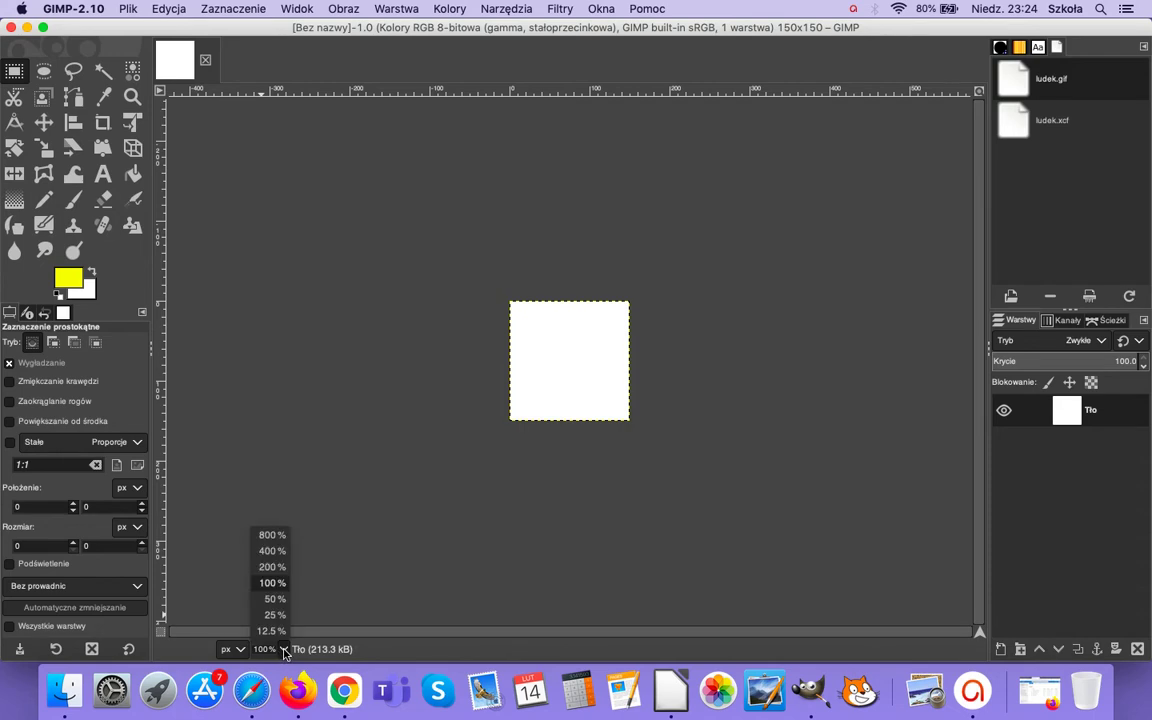
click(283, 553)
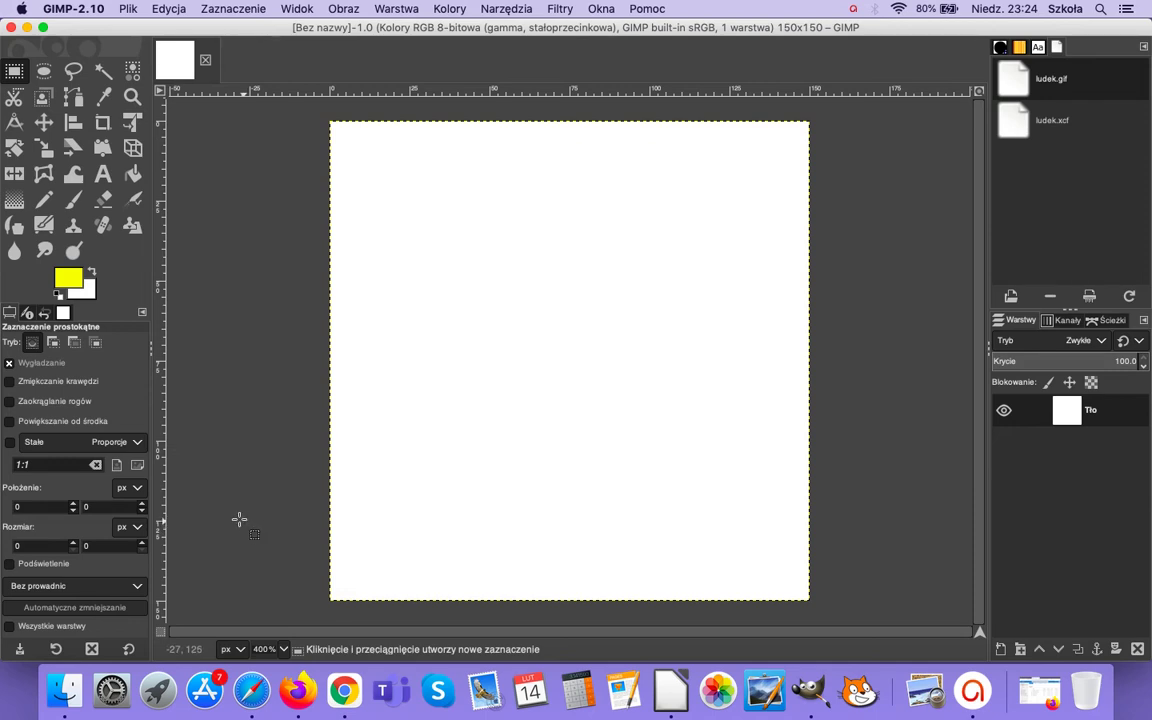
click(68, 278)
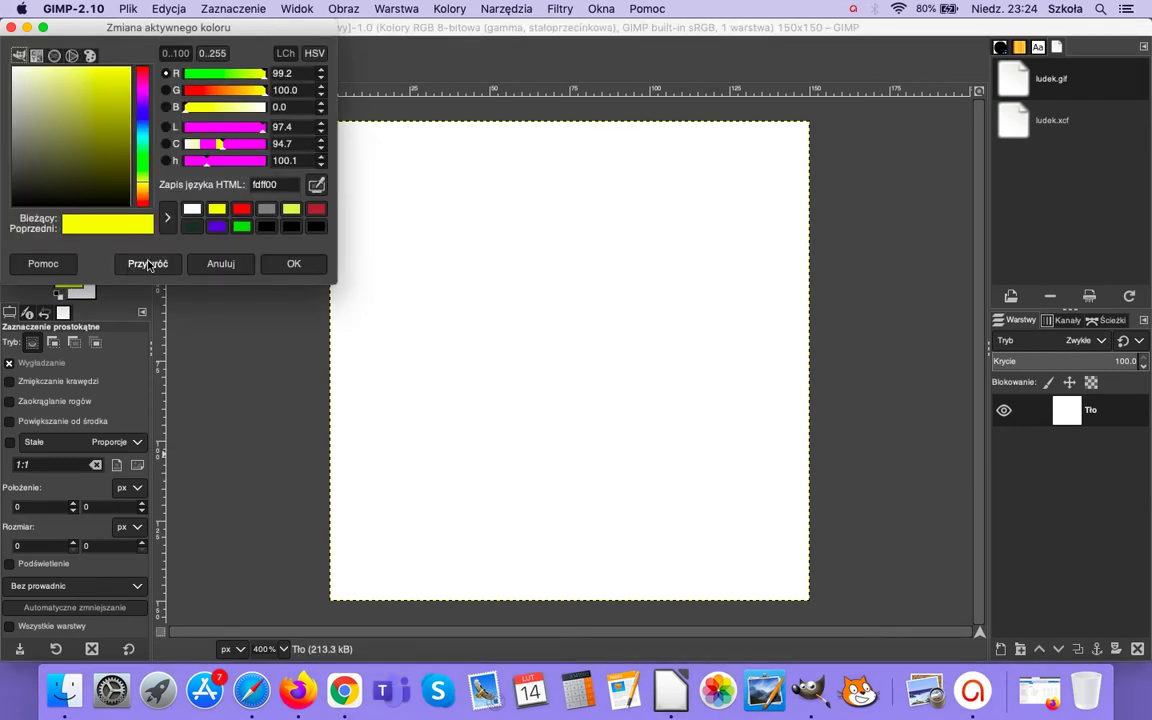
click(241, 208)
click(293, 262)
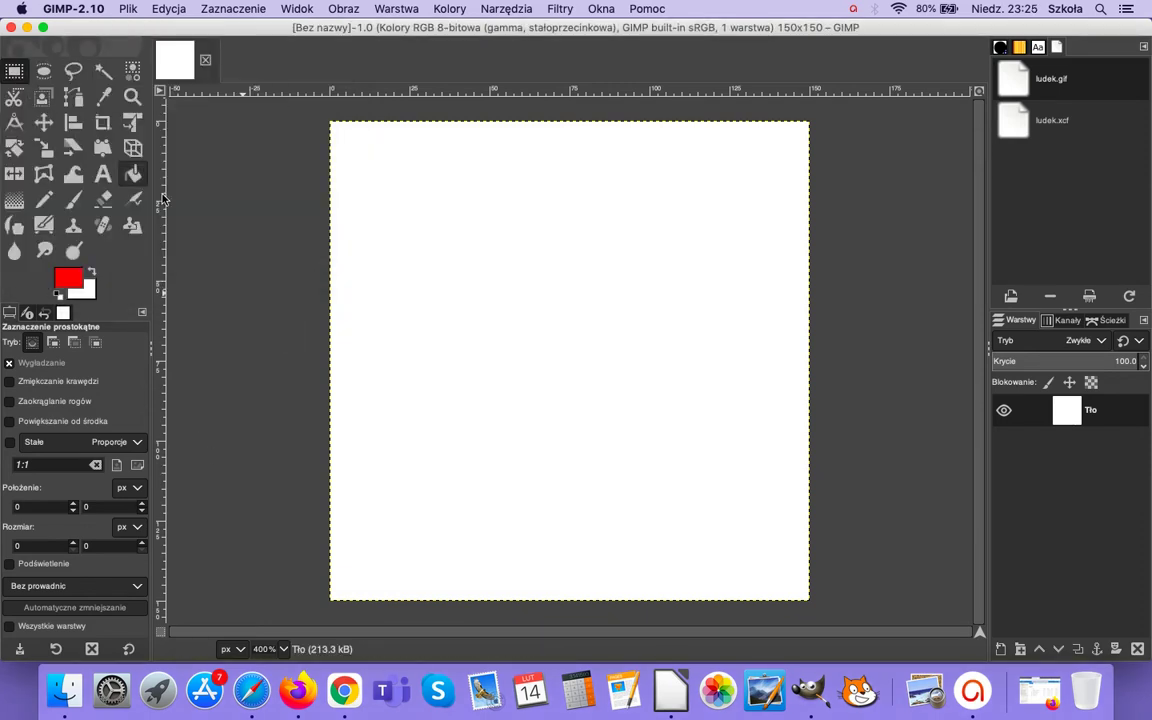
Fill a 30×46 rectangle near the canvas centre with red for the body.
drag(519, 313, 615, 461)
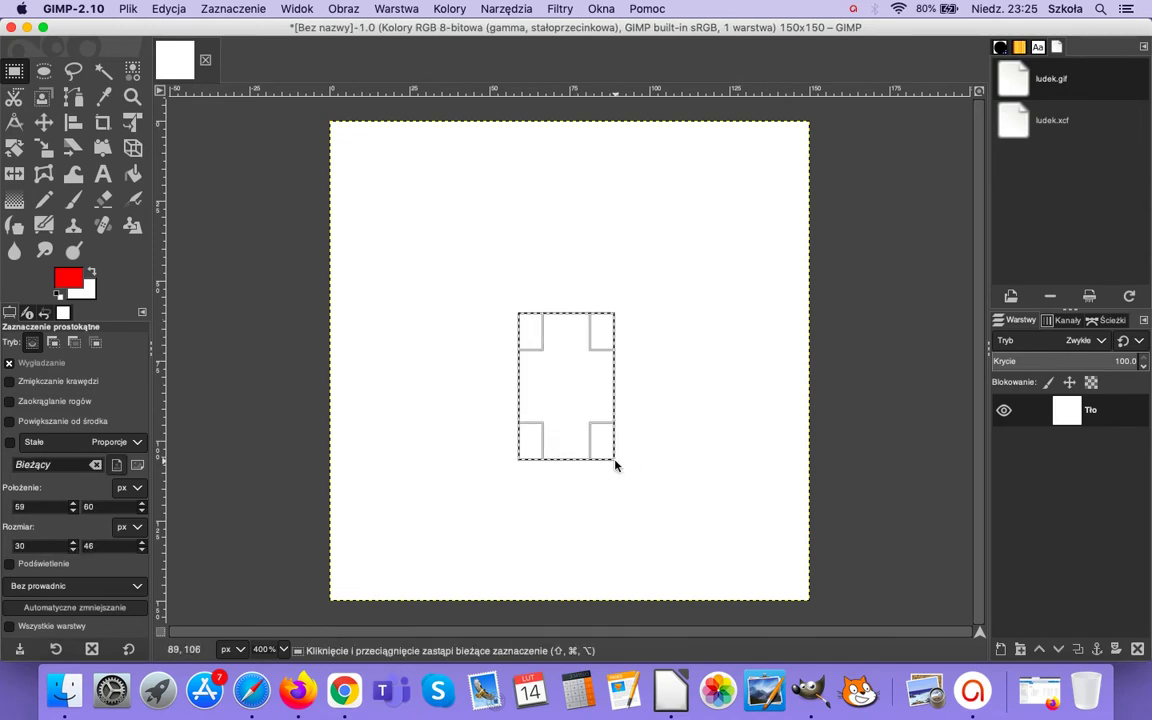
right_click(576, 366)
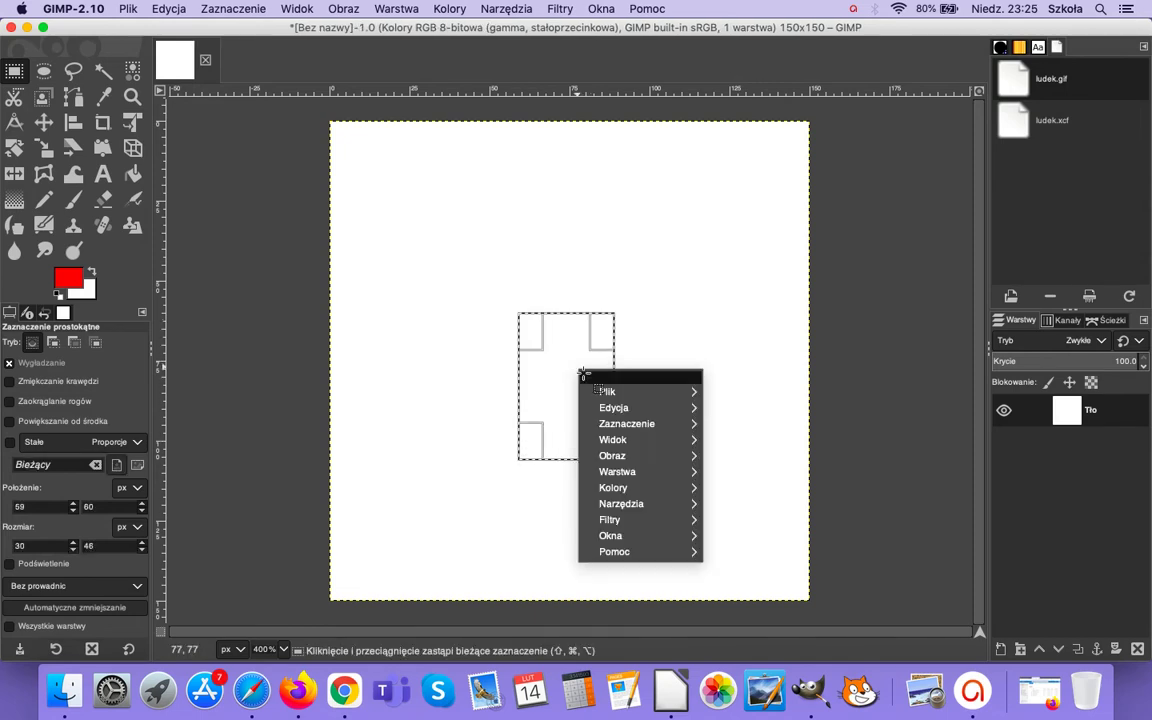
mouse_move(640, 408)
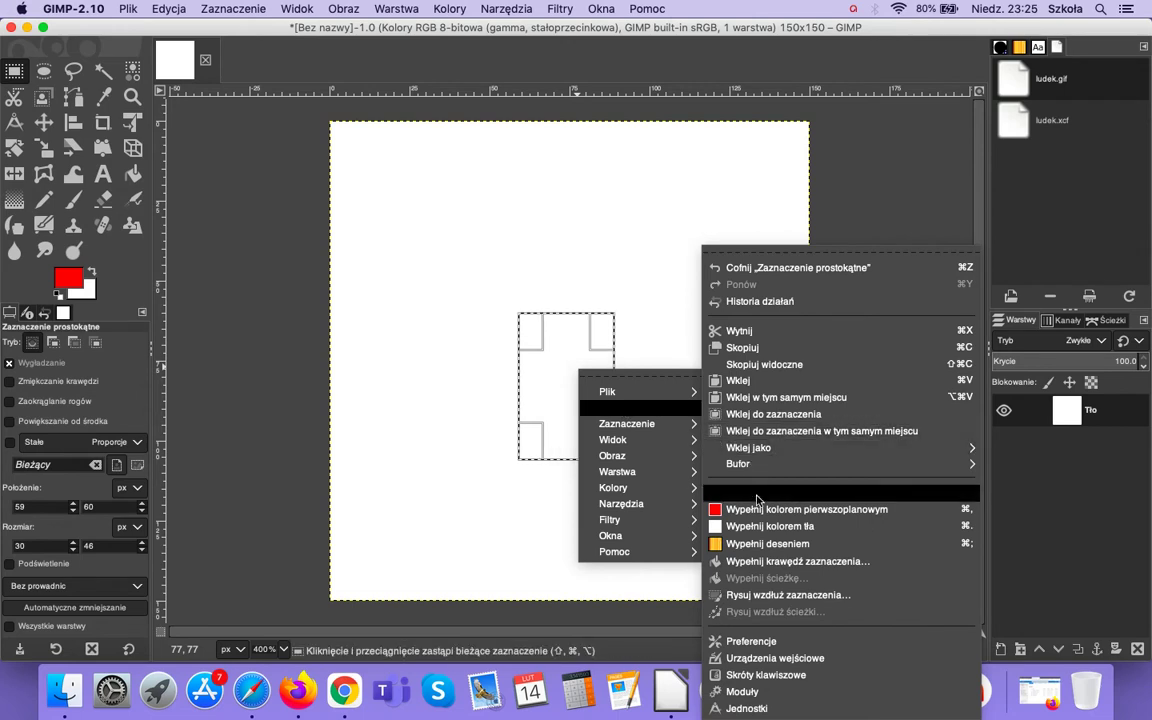
click(780, 512)
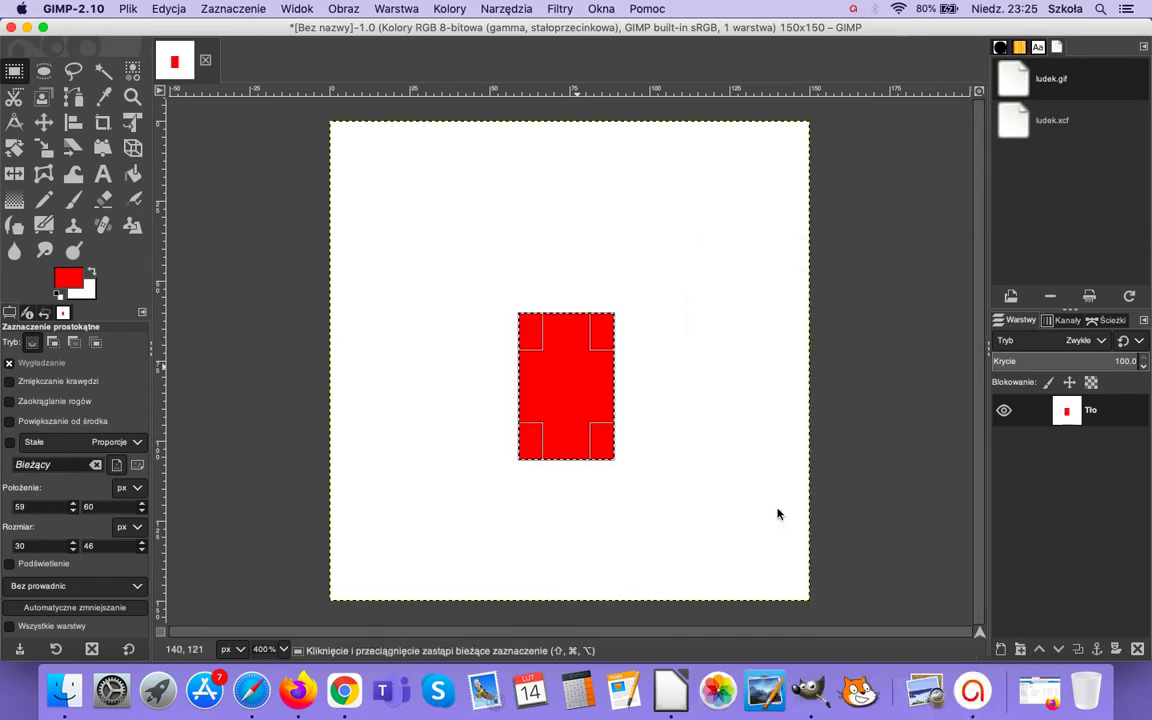
click(733, 479)
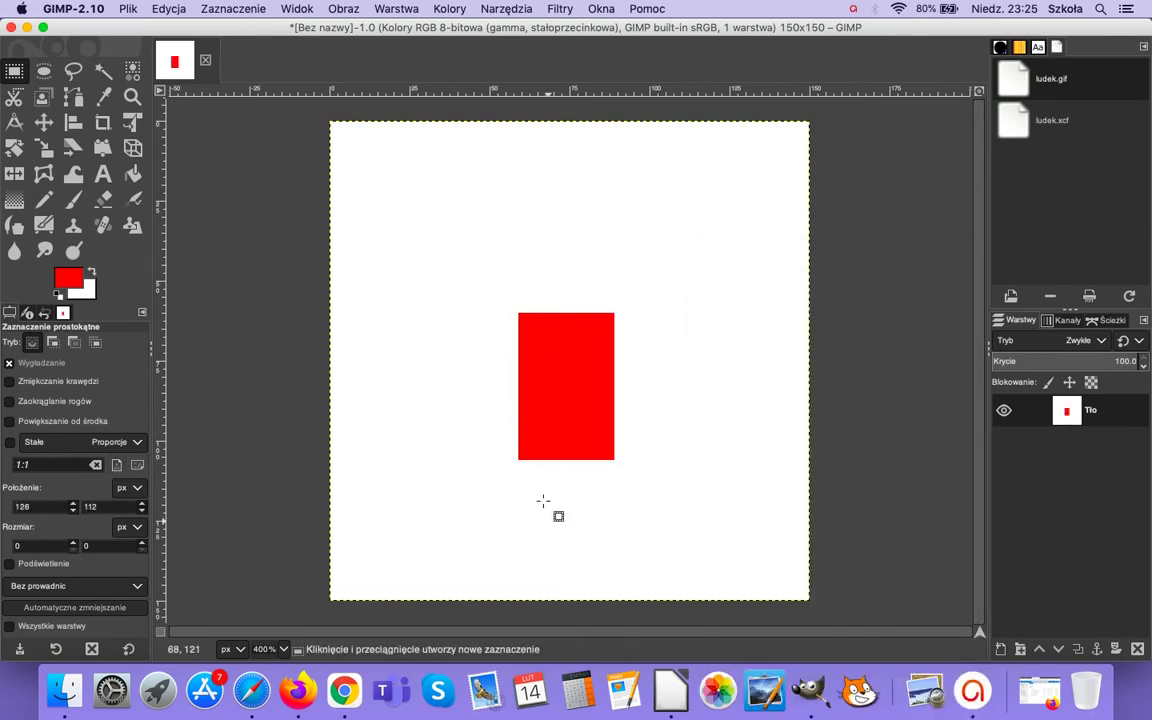
Fill a 10×23 red leg below the body's left side.
drag(519, 469, 549, 539)
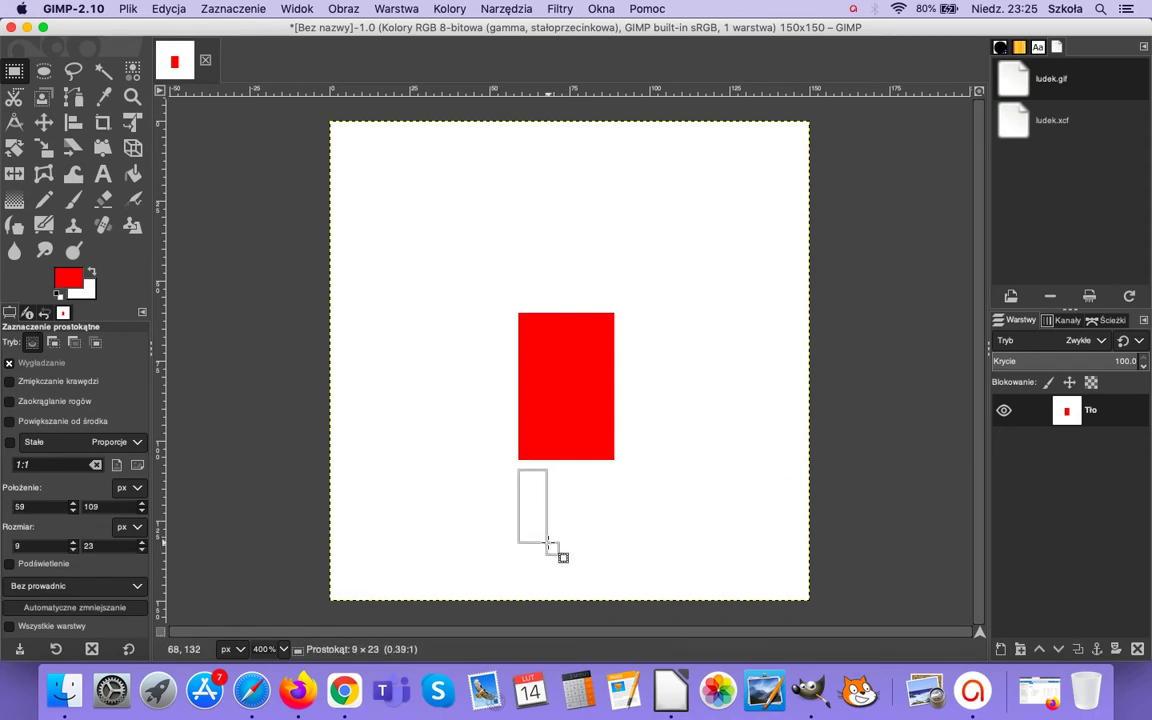
drag(549, 539, 550, 541)
right_click(536, 512)
mouse_move(578, 553)
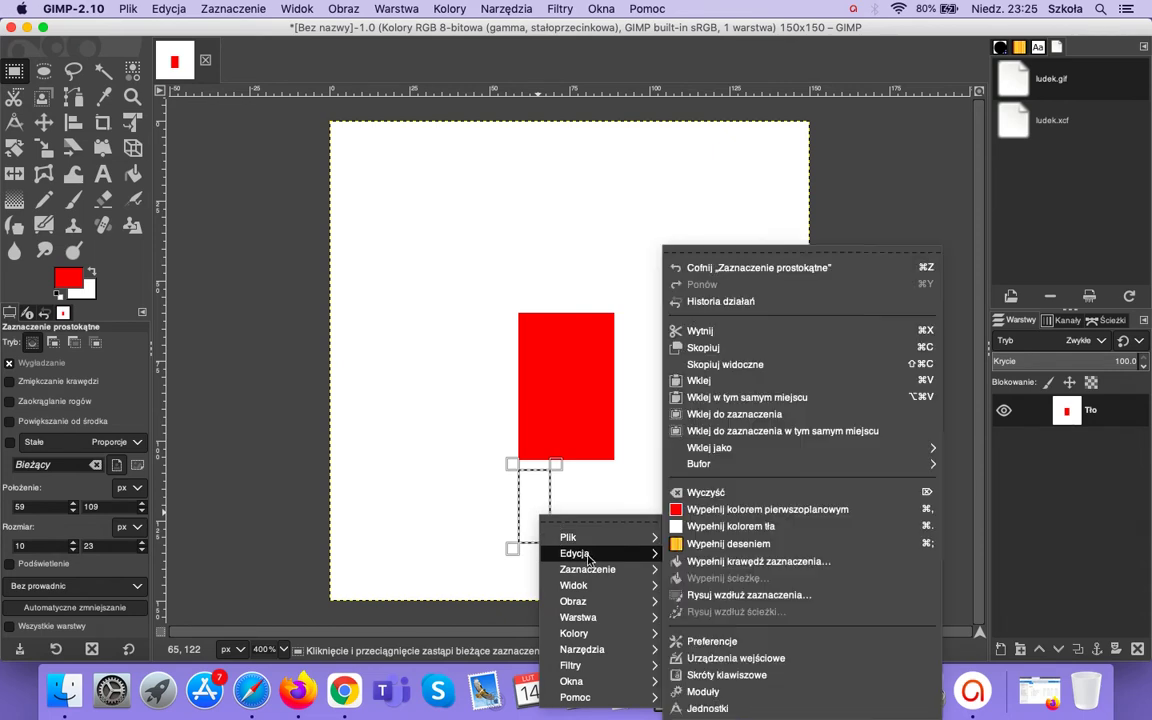
click(760, 509)
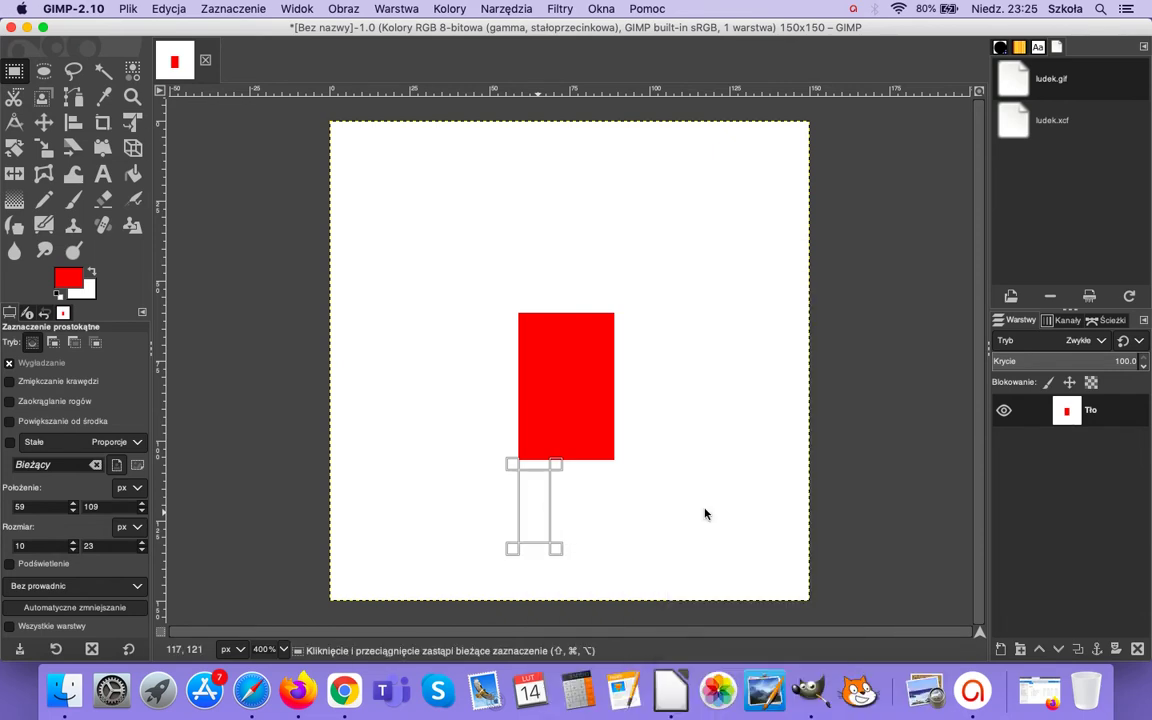
Copy the leg under the body's right side, then outline a 20×9 arm area.
right_click(532, 497)
mouse_move(569, 538)
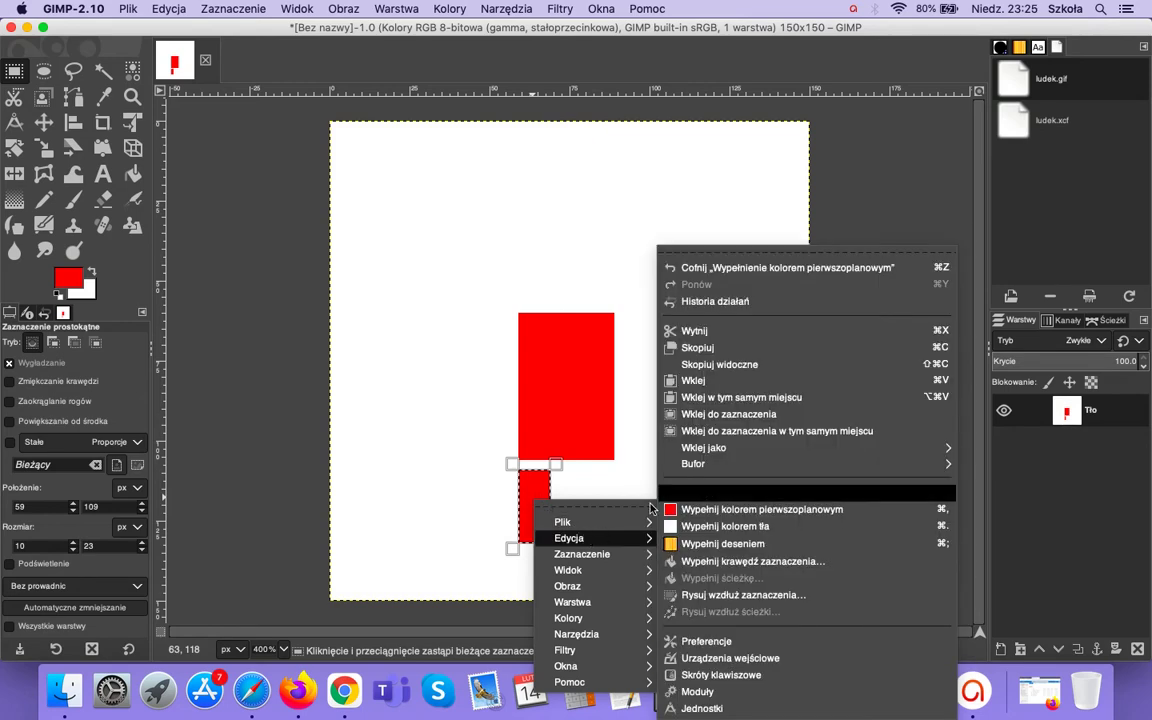
click(700, 347)
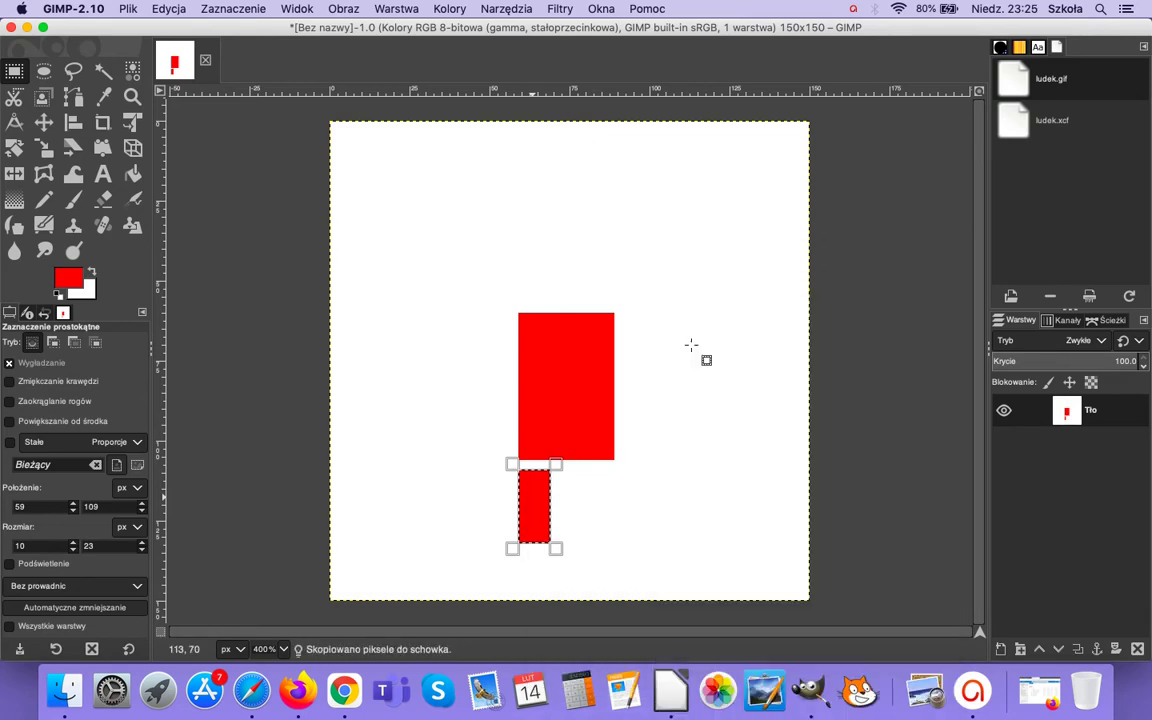
right_click(584, 487)
mouse_move(618, 525)
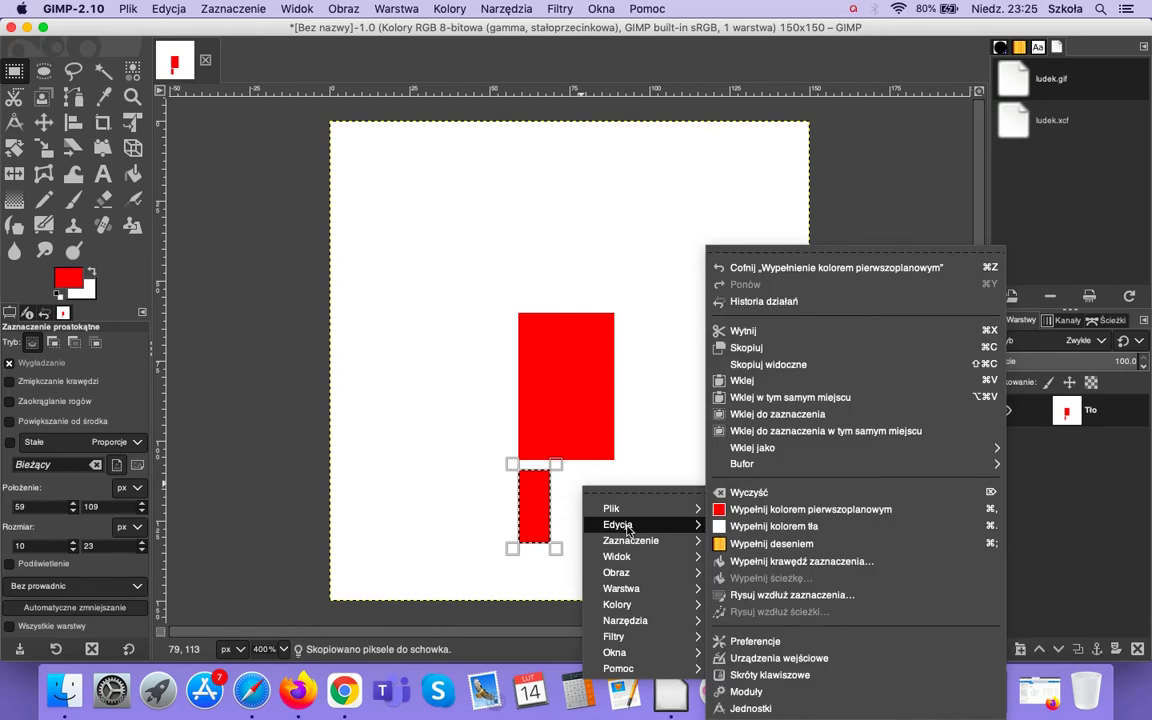
click(762, 381)
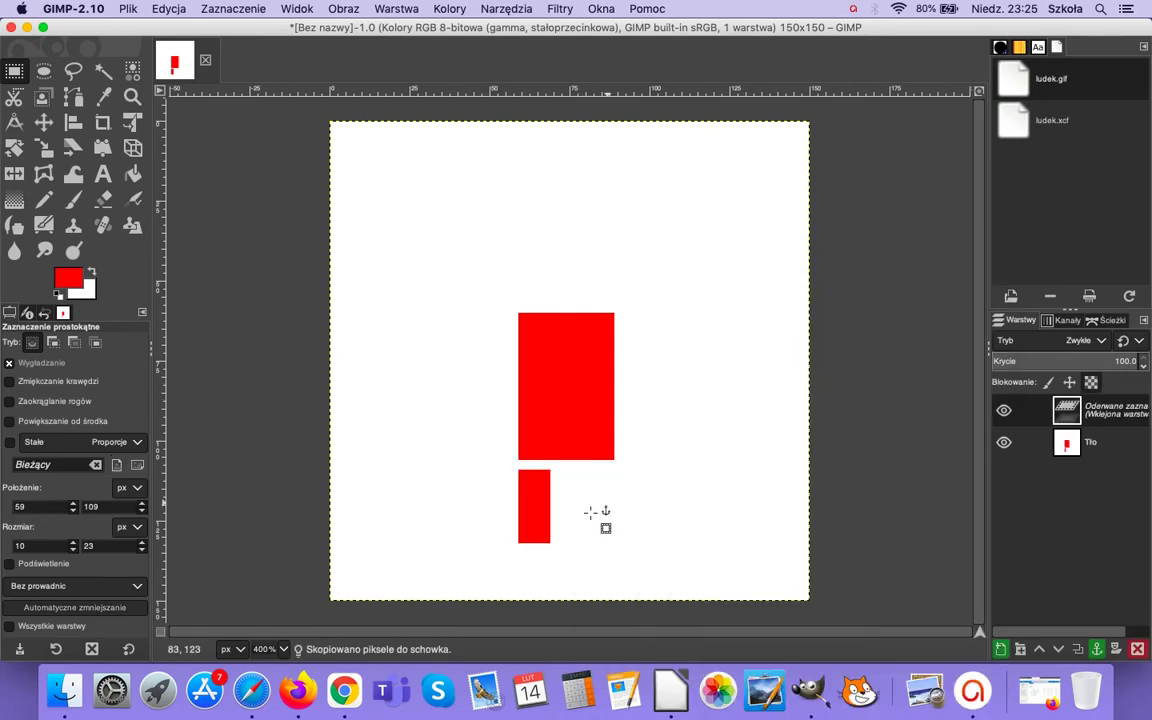
drag(532, 504, 594, 505)
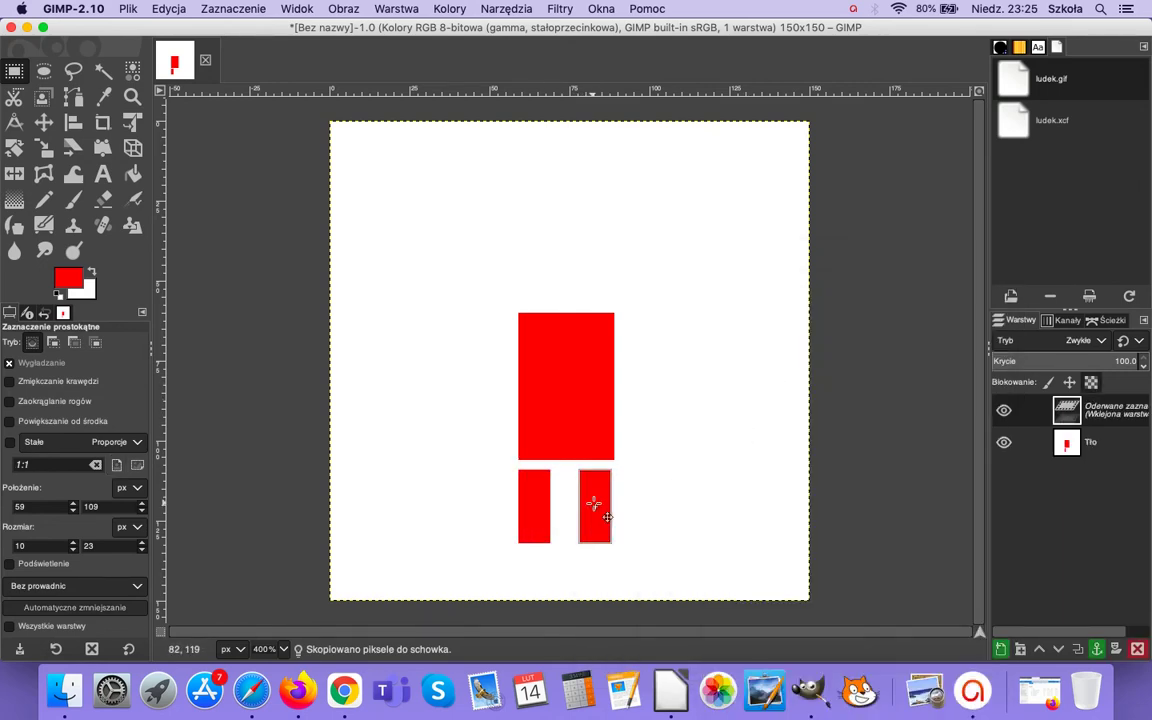
drag(624, 314, 688, 342)
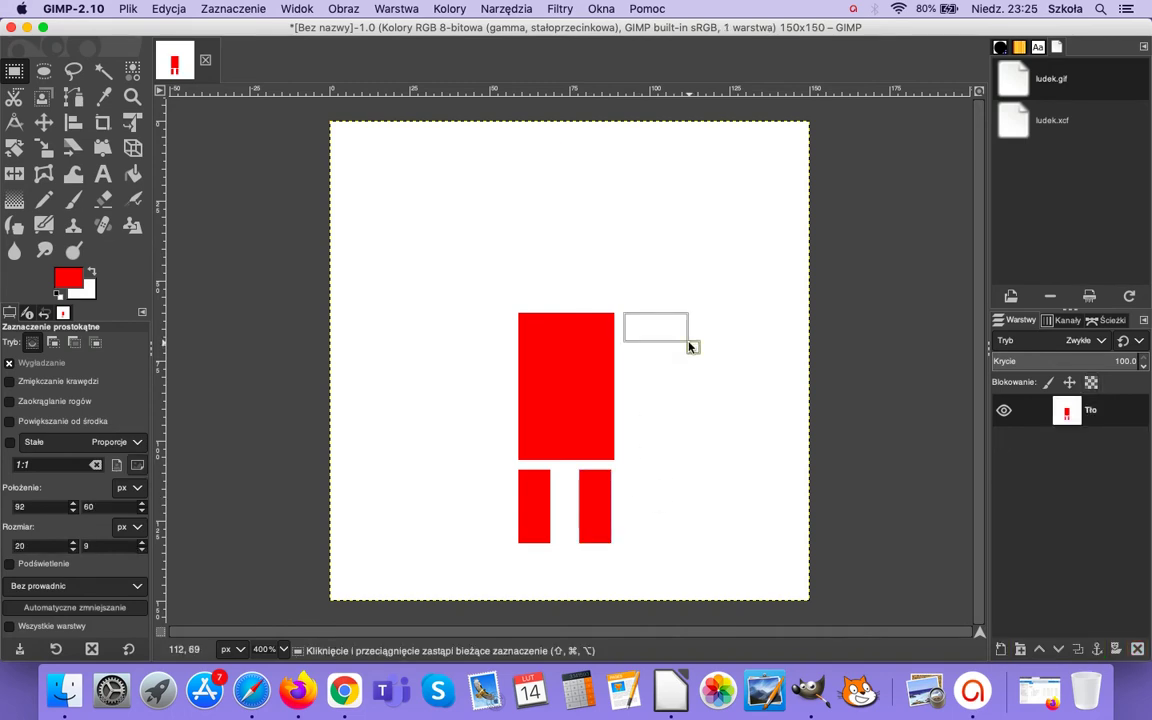
Fill the 20×9 right arm red, copy it to the body's left side, and anchor it.
right_click(668, 332)
mouse_move(705, 368)
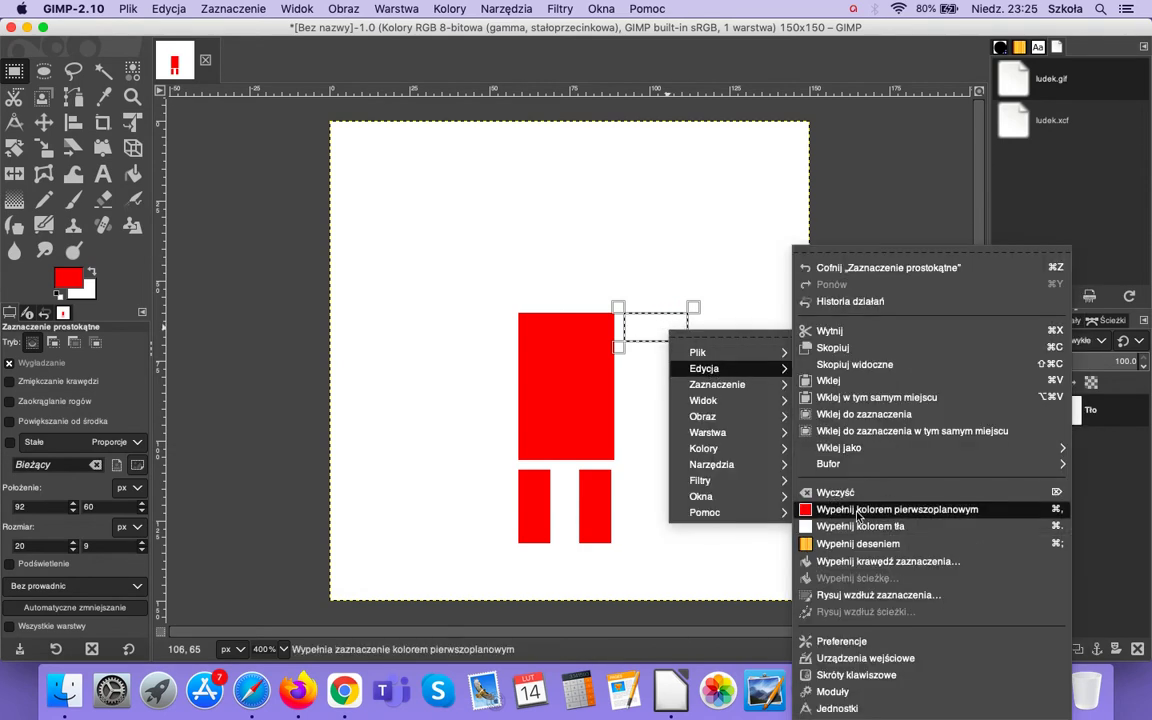
click(857, 510)
right_click(666, 328)
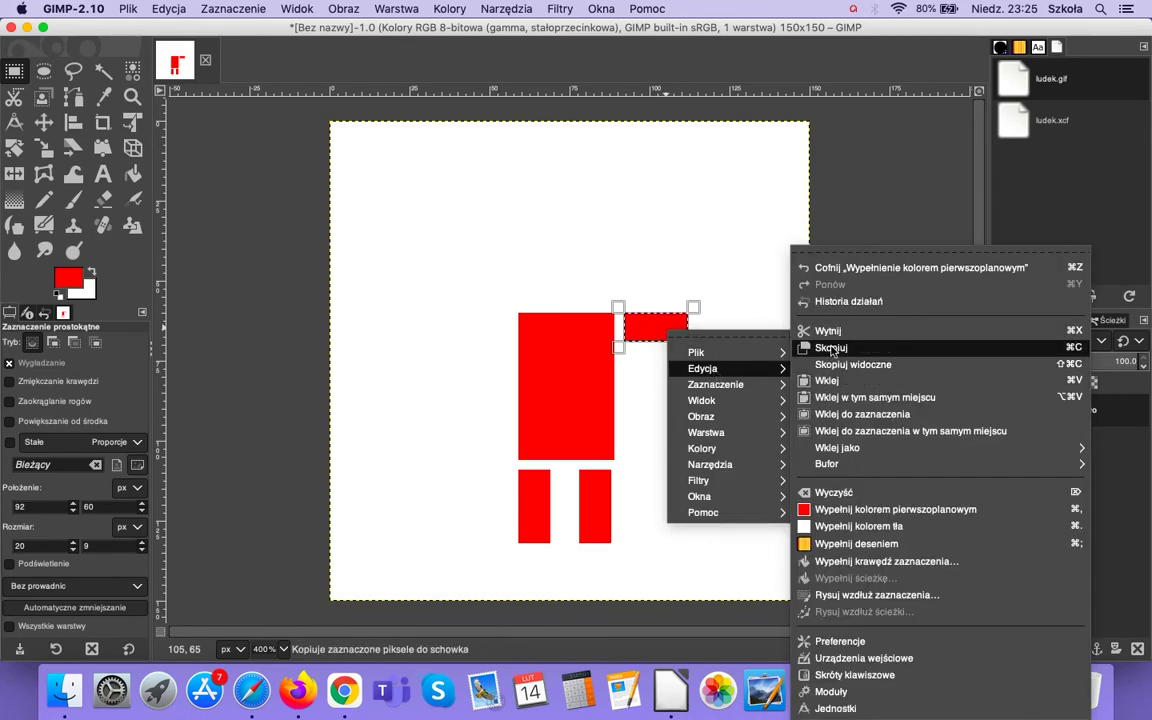
click(830, 346)
right_click(664, 329)
mouse_move(703, 368)
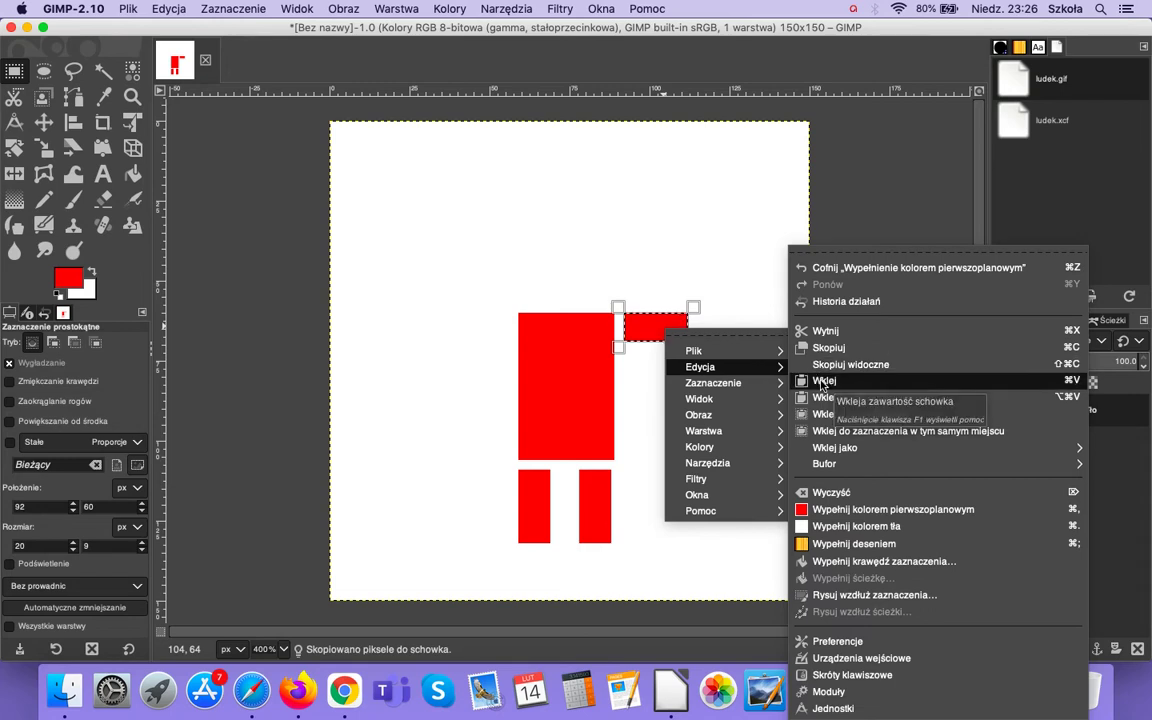
click(813, 380)
drag(678, 344, 497, 345)
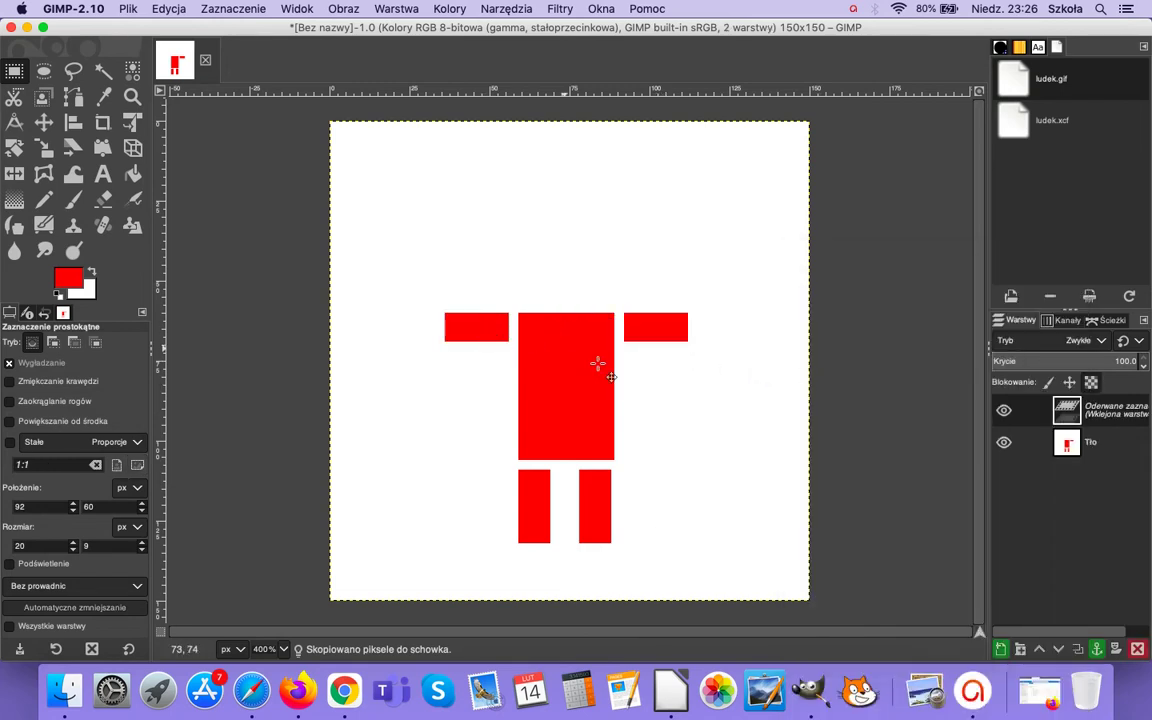
click(669, 371)
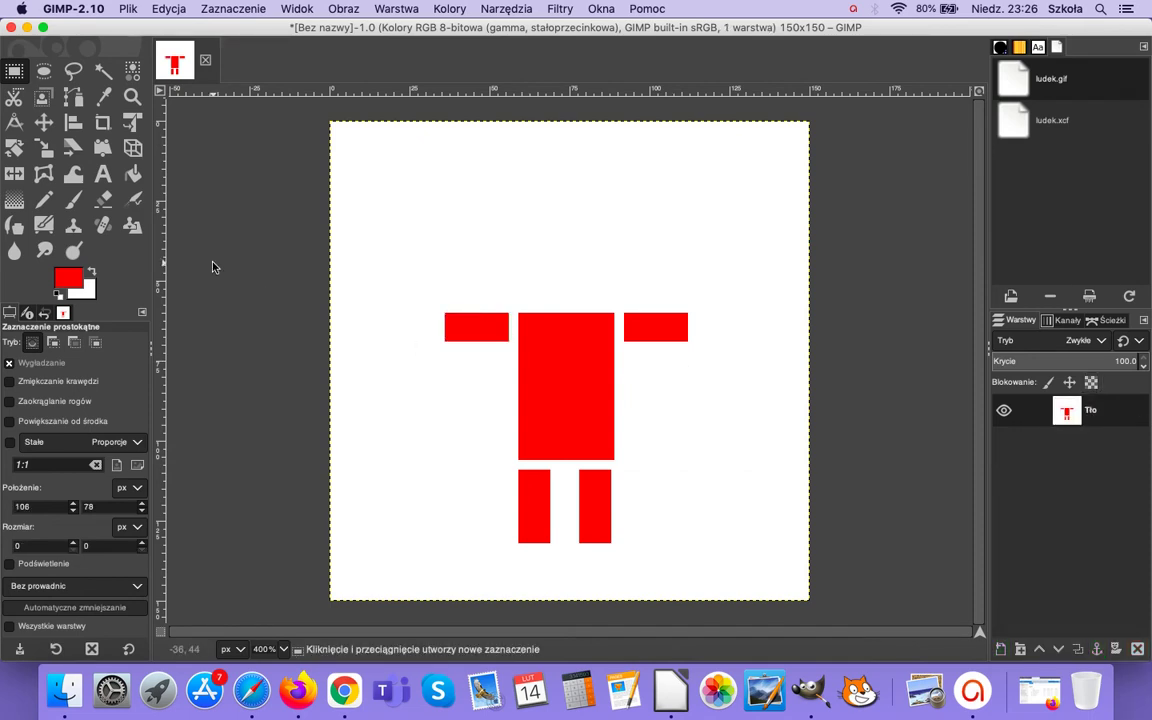
Draw a 21×21 circle just above the body and fill it with yellow.
click(45, 72)
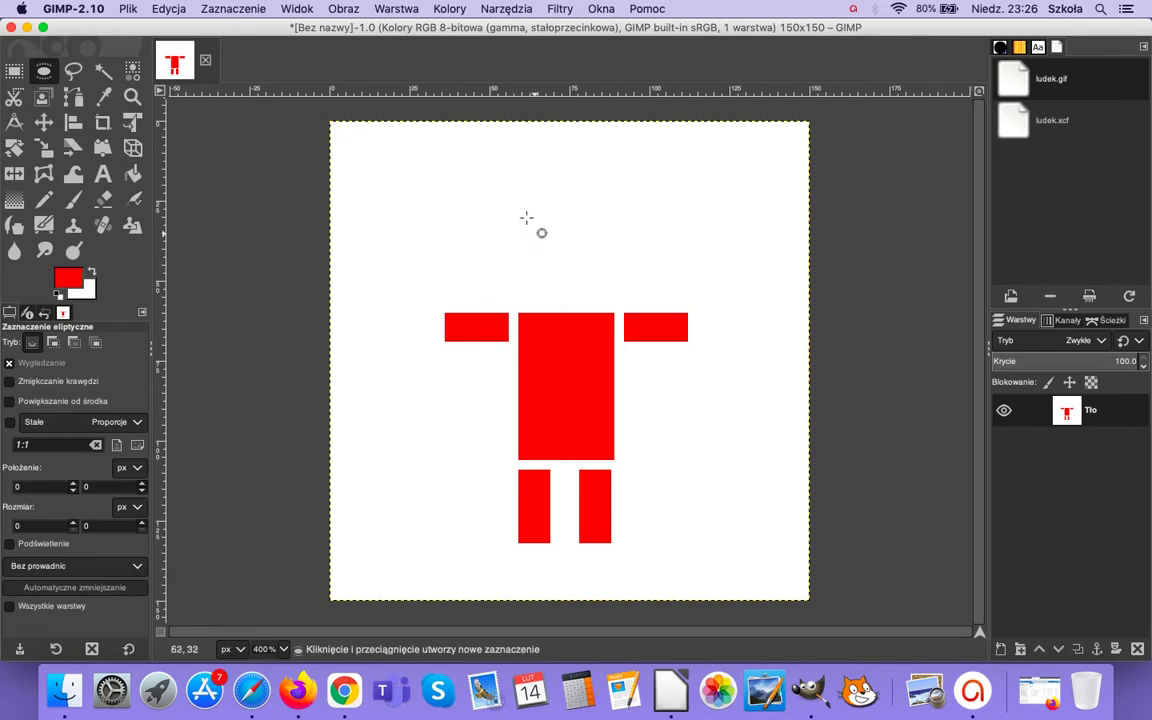
drag(521, 185, 611, 262)
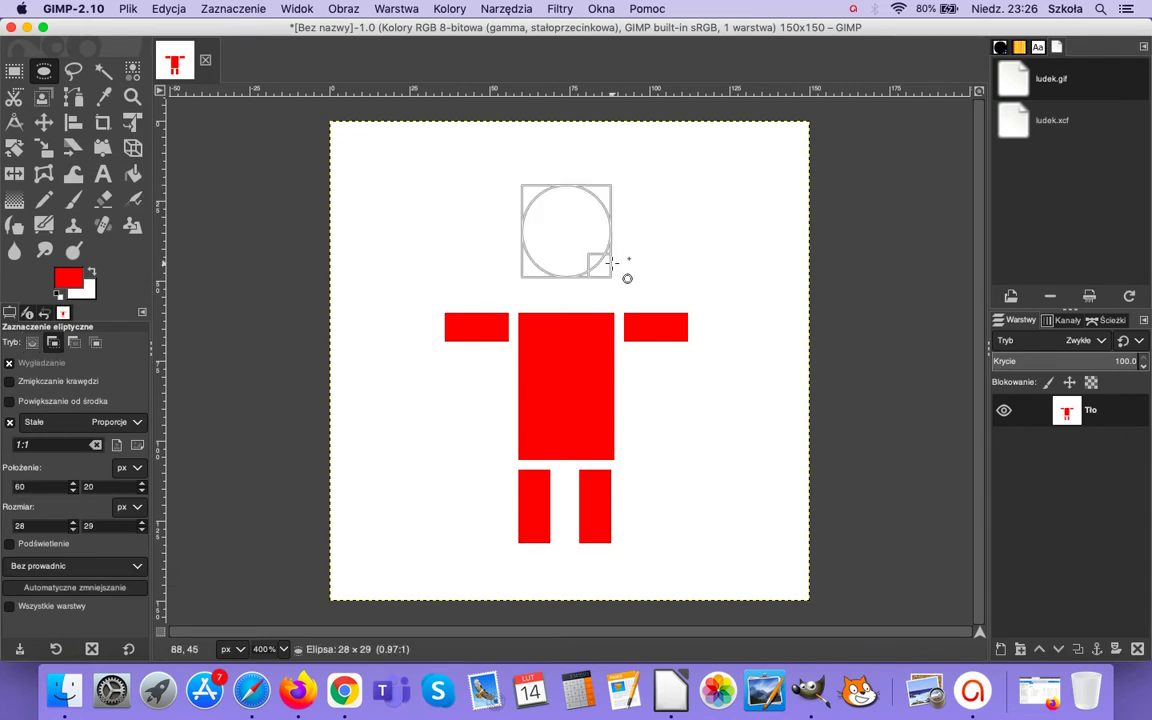
drag(611, 262, 588, 228)
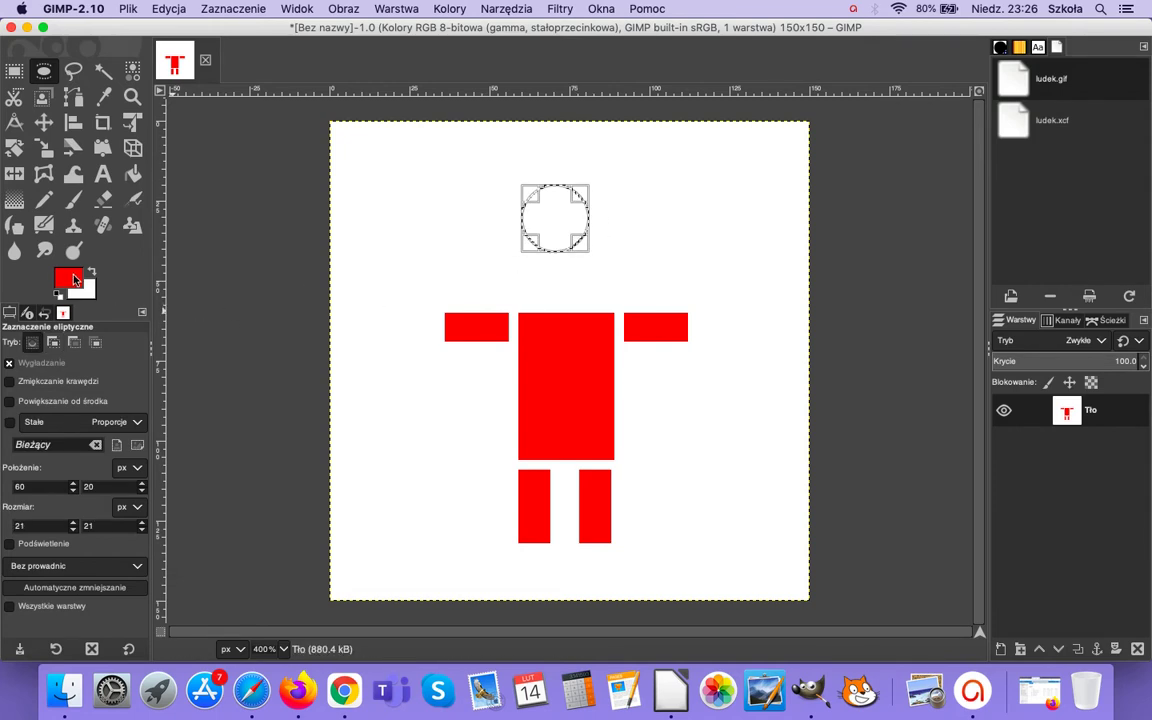
click(73, 280)
click(242, 209)
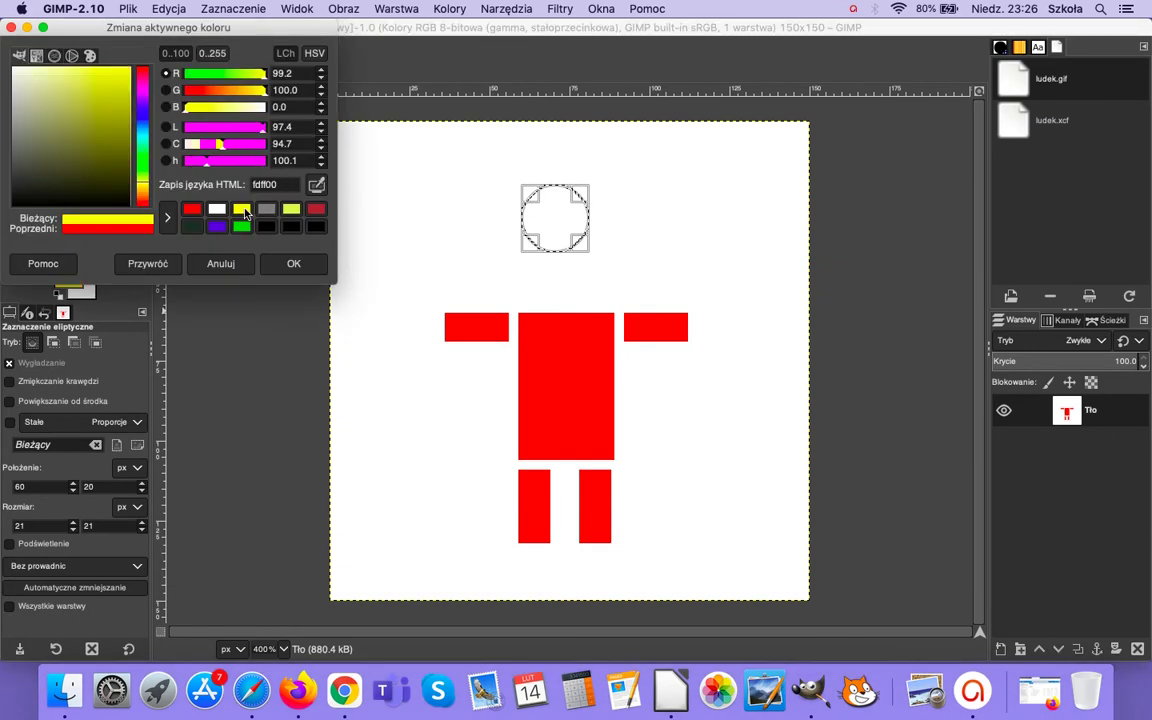
click(294, 263)
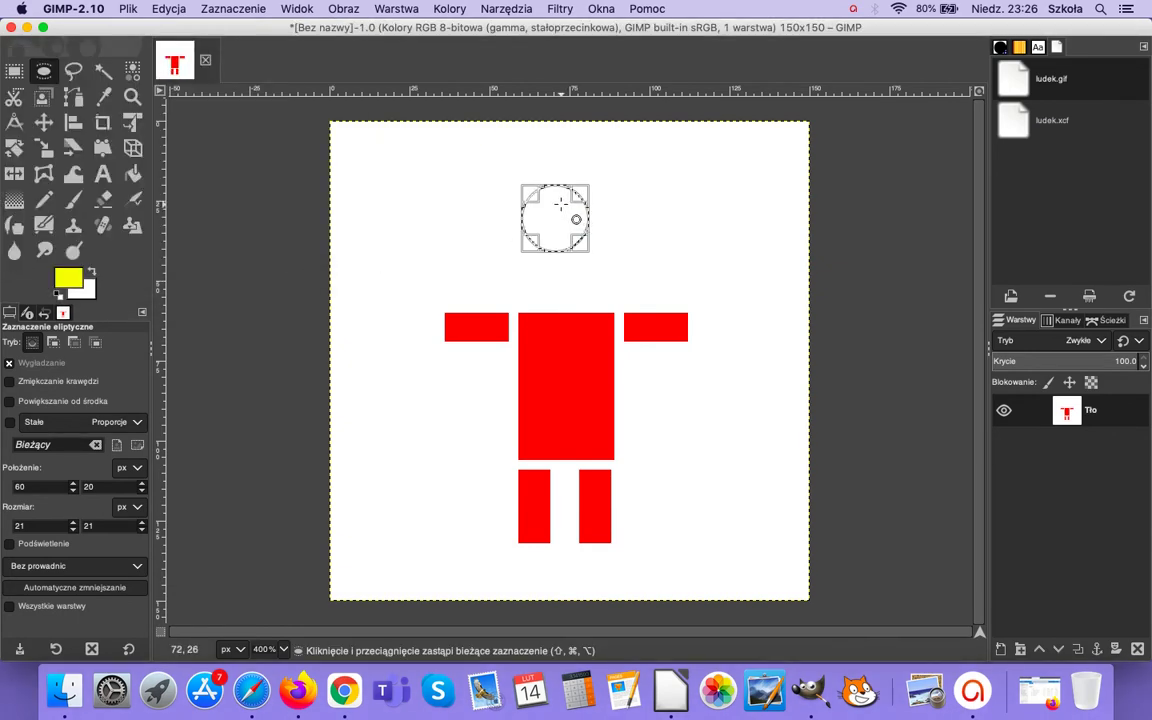
drag(561, 204, 569, 252)
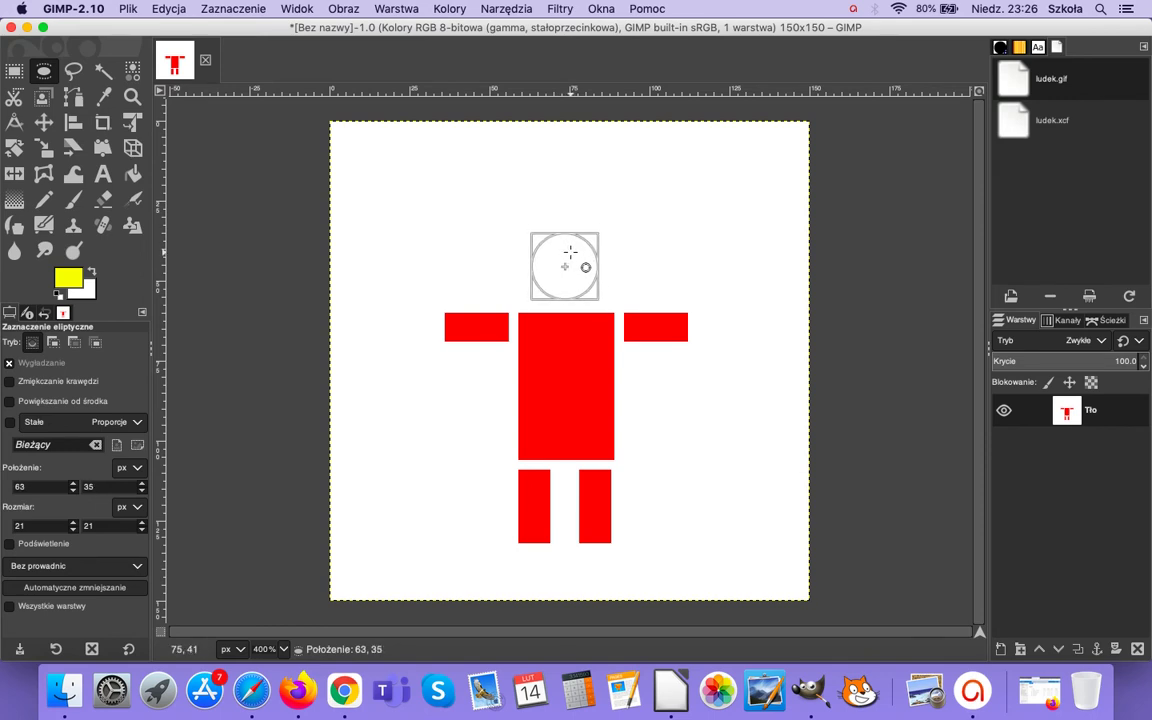
right_click(569, 252)
mouse_move(630, 293)
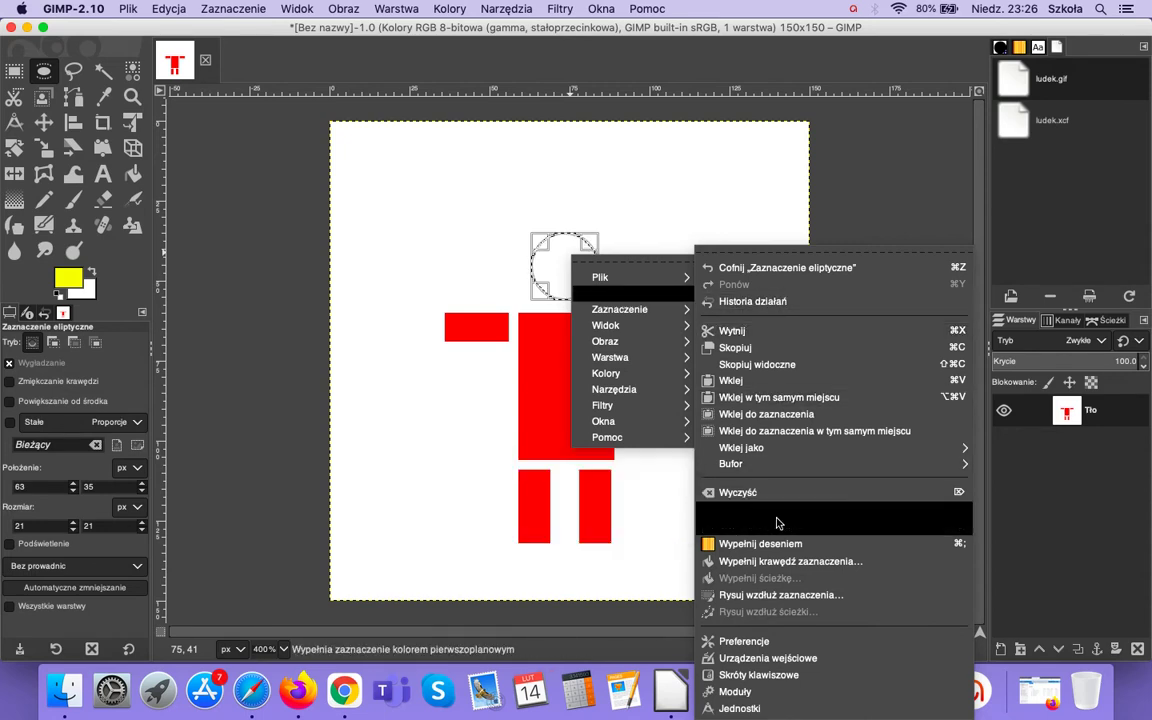
click(780, 511)
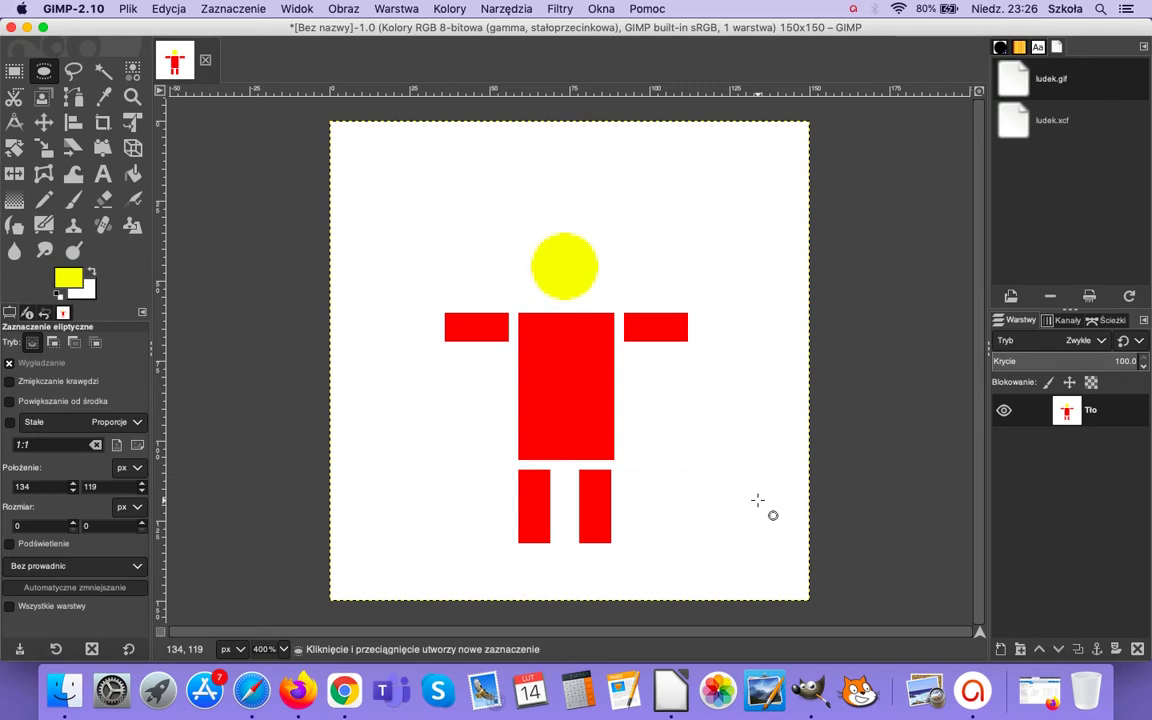
Duplicate the Tło layer and rotate the right arm about 32° upward on the copy.
right_click(1065, 416)
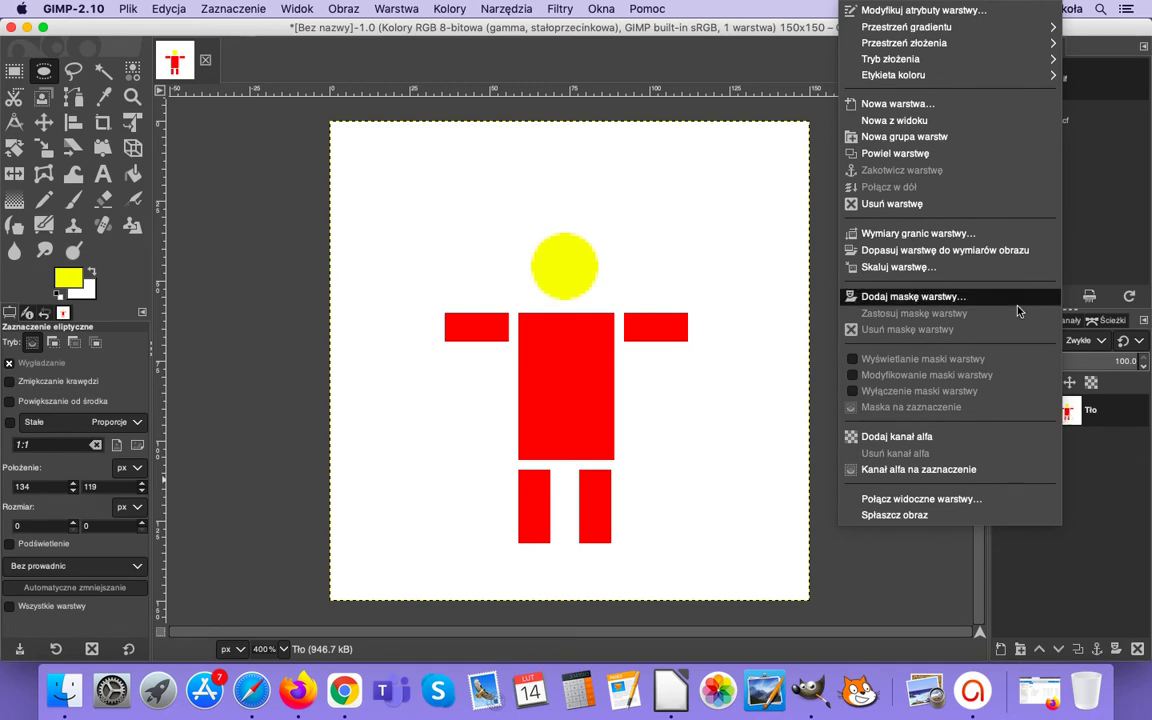
click(920, 153)
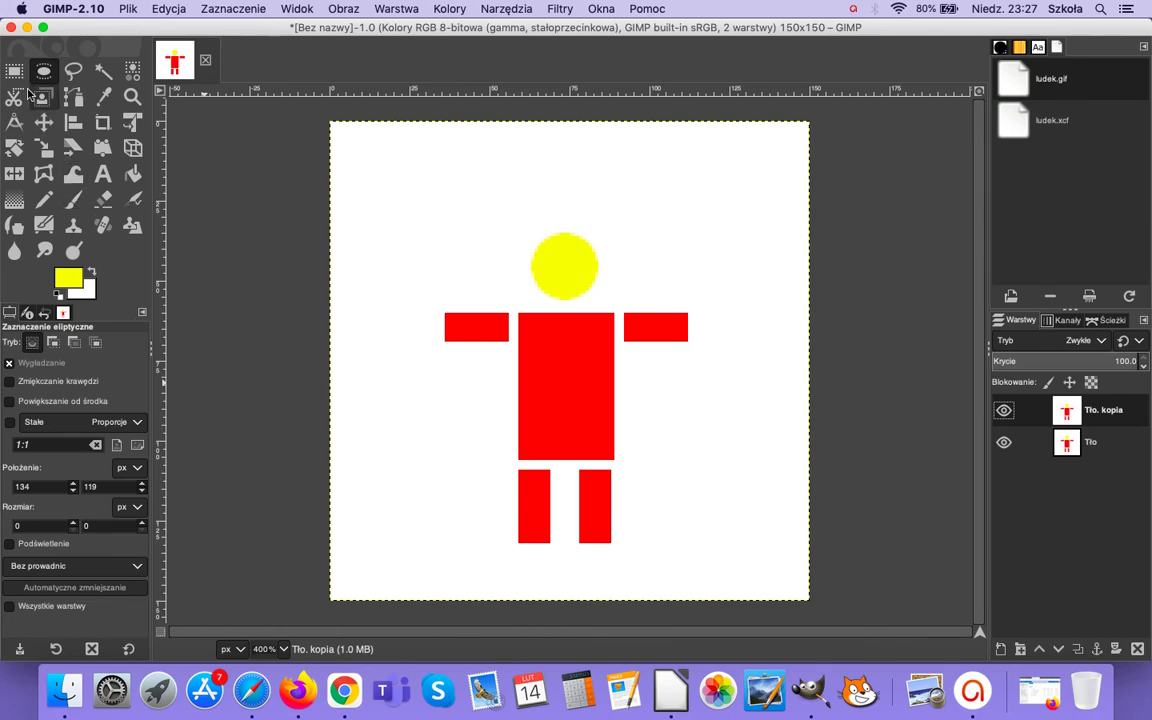
click(14, 72)
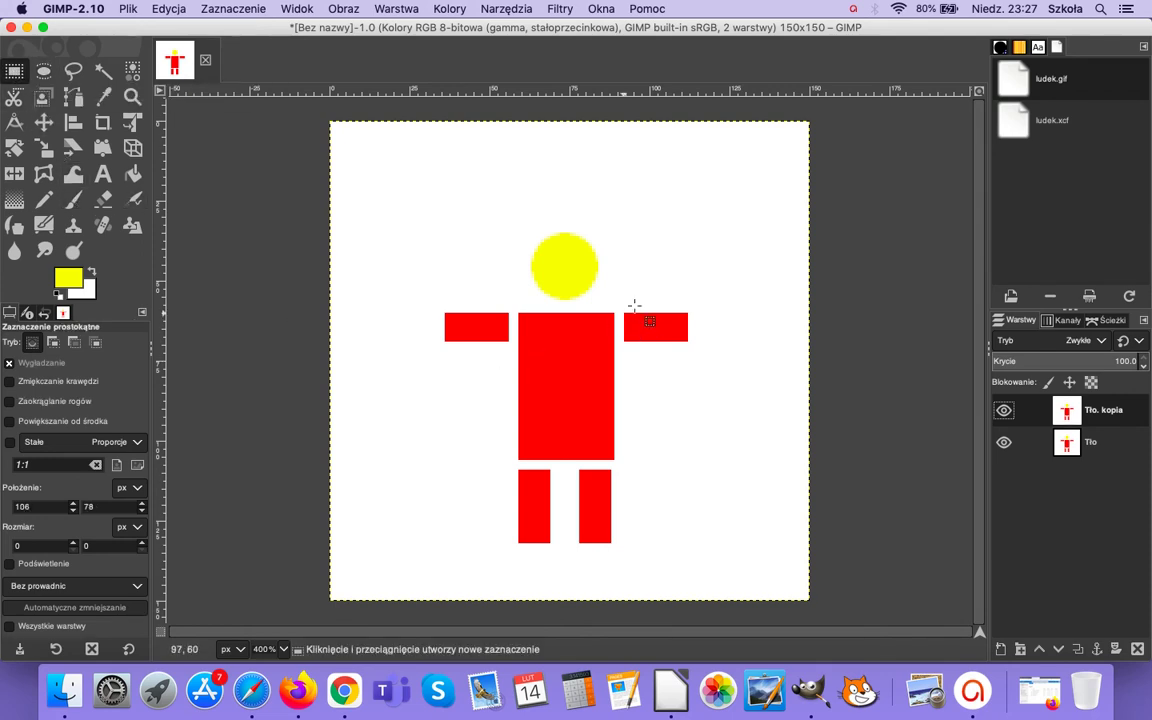
drag(621, 303, 698, 349)
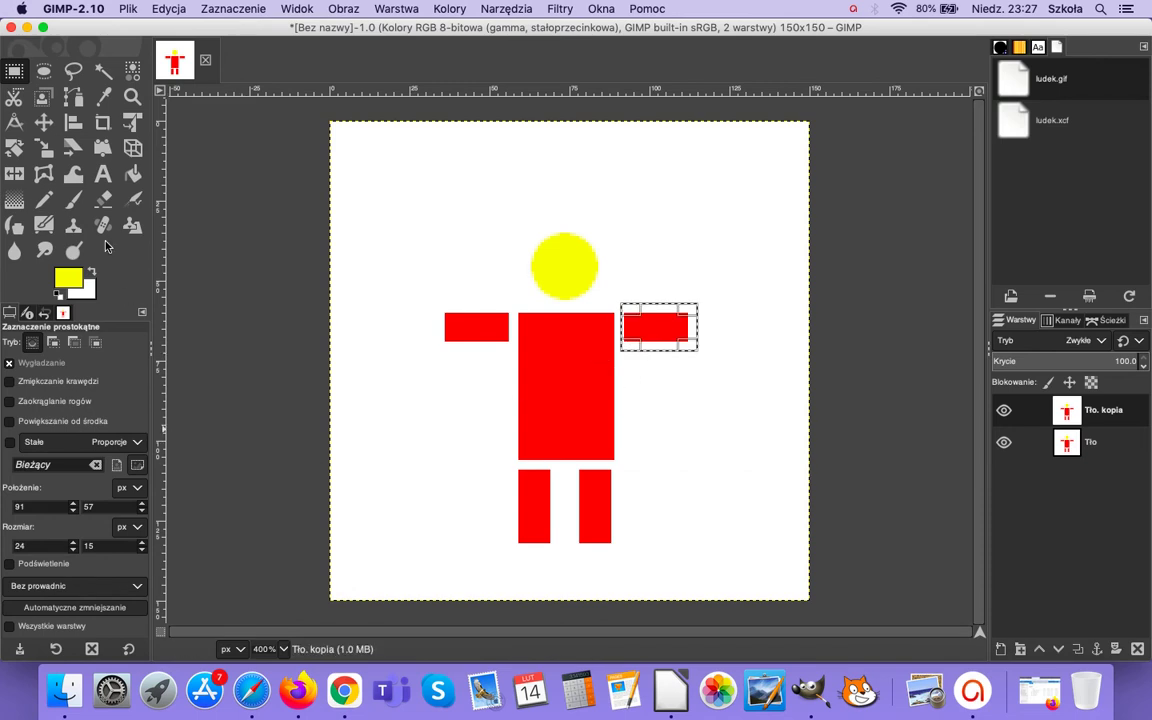
click(15, 148)
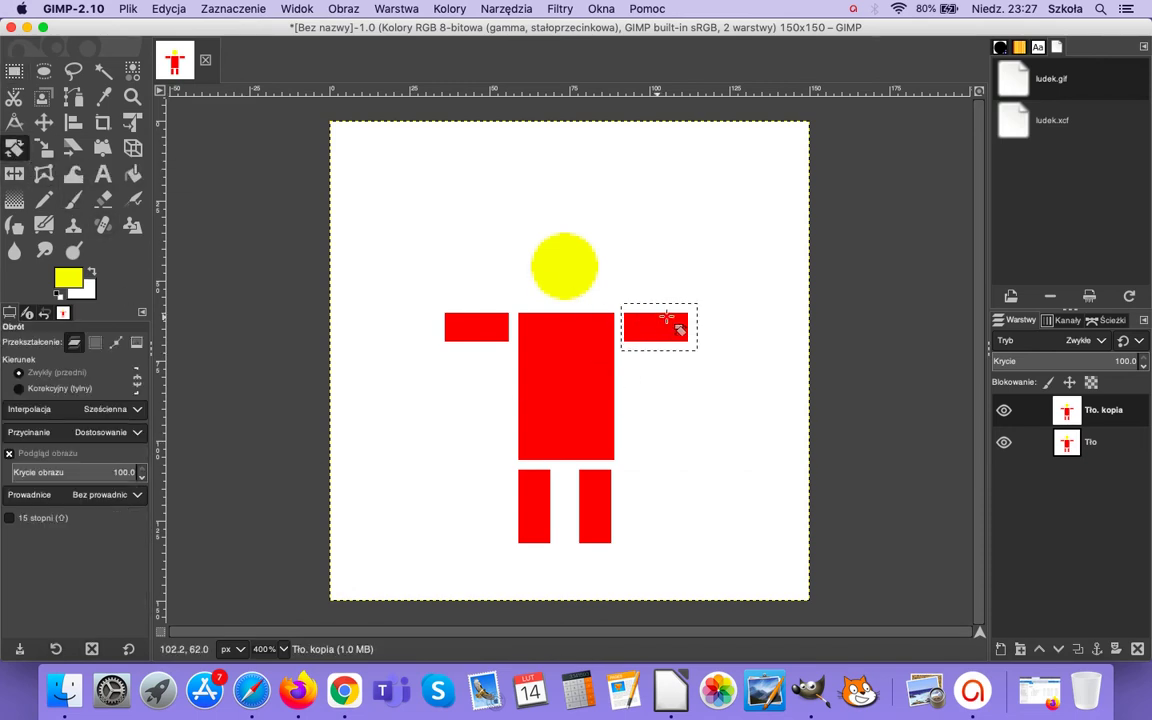
mouse_move(708, 327)
mouse_down()
mouse_move(697, 307)
mouse_move(705, 345)
mouse_up()
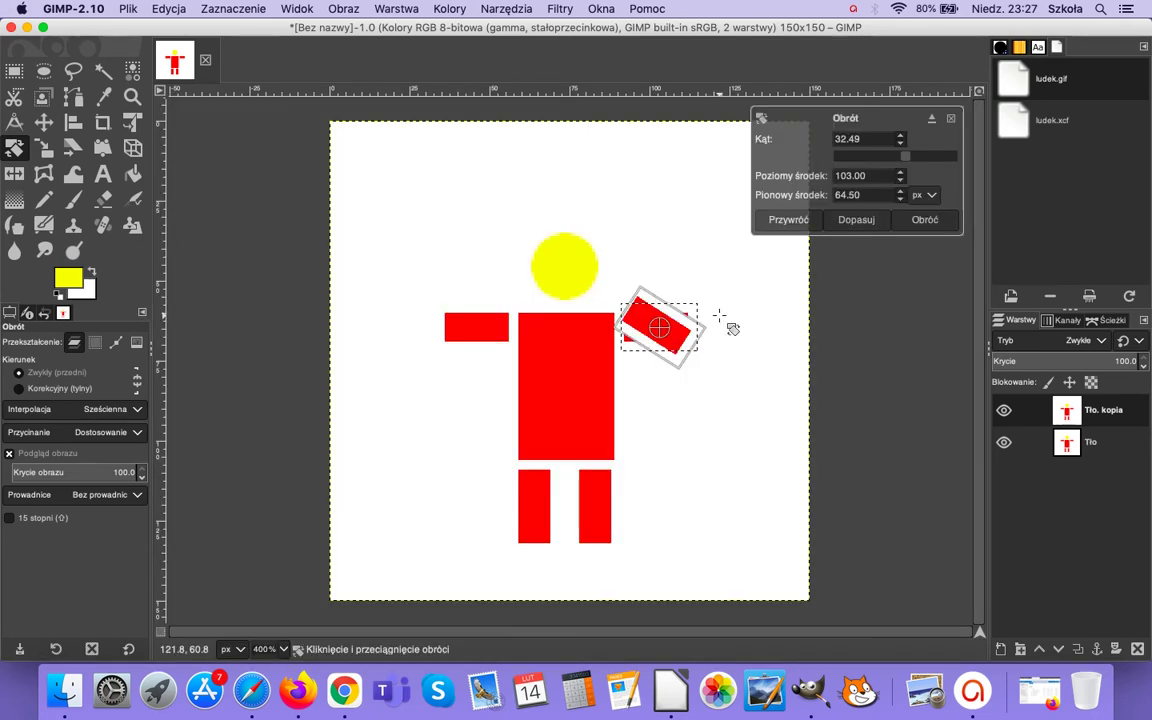
click(925, 220)
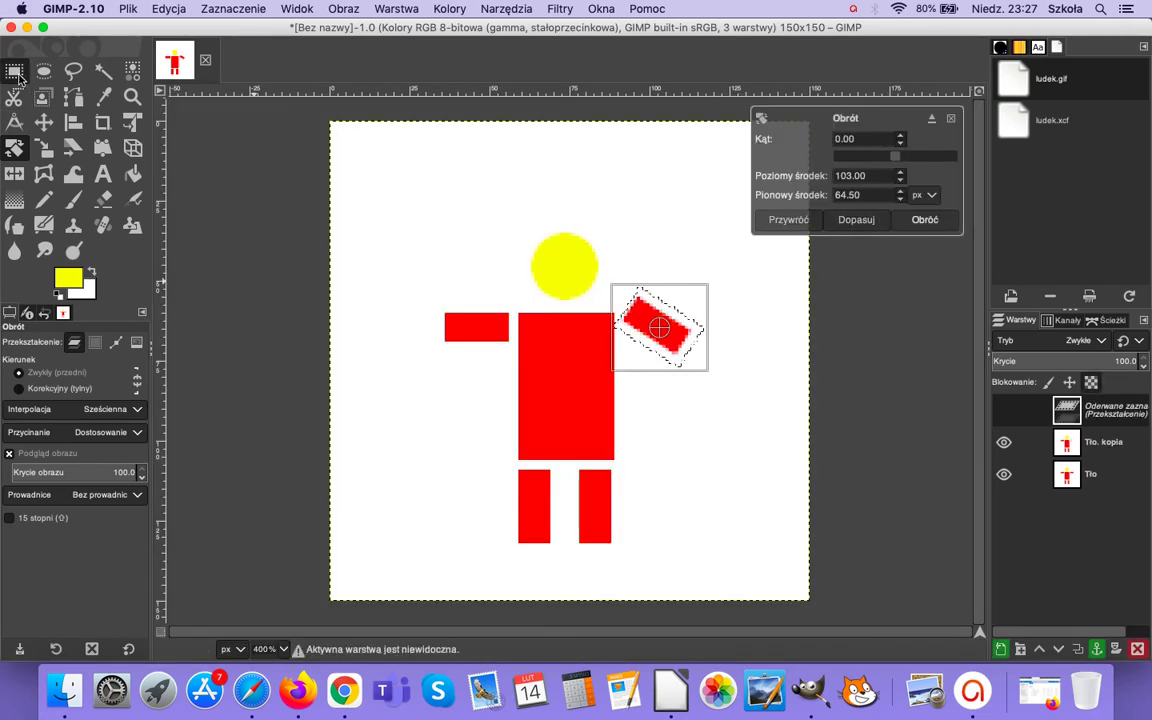
click(16, 74)
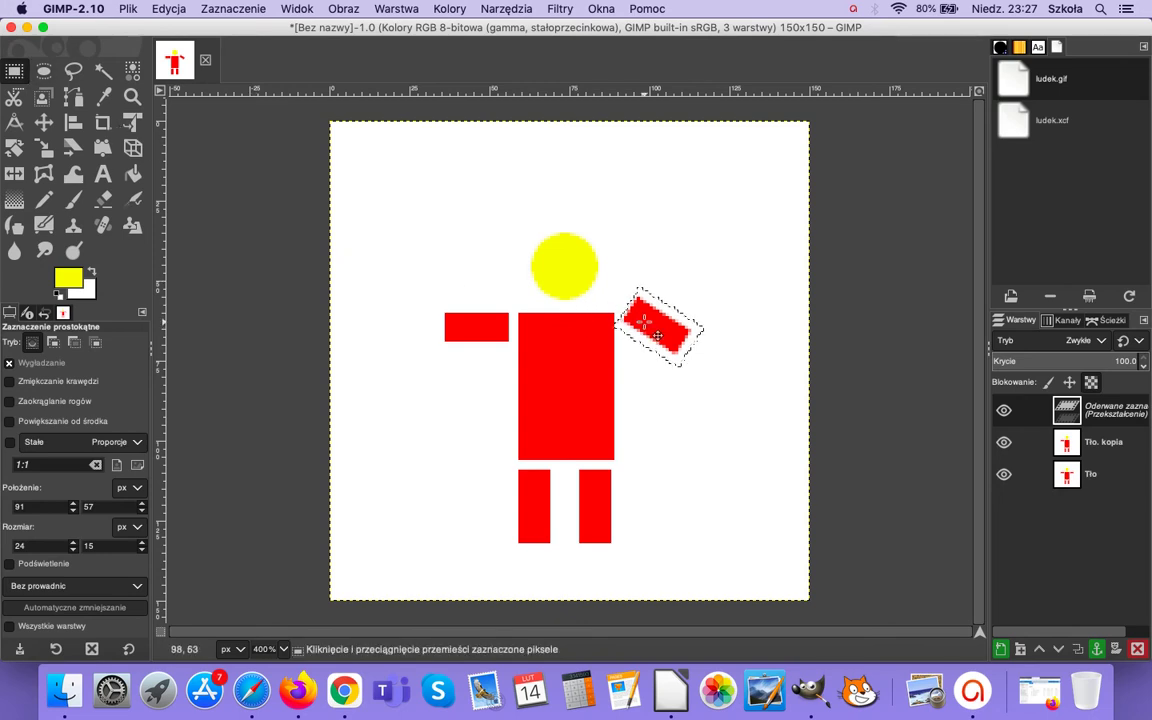
click(748, 345)
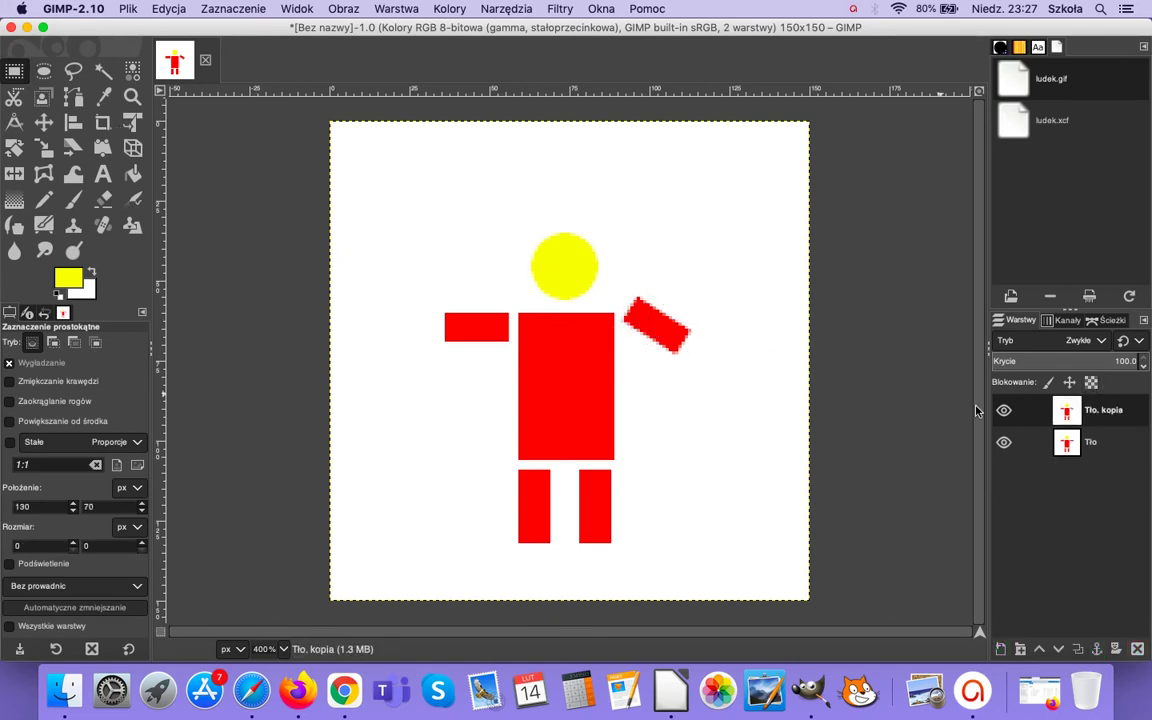
Duplicate Tło. kopia and rotate the left arm about 35° upward on the new layer.
right_click(1068, 412)
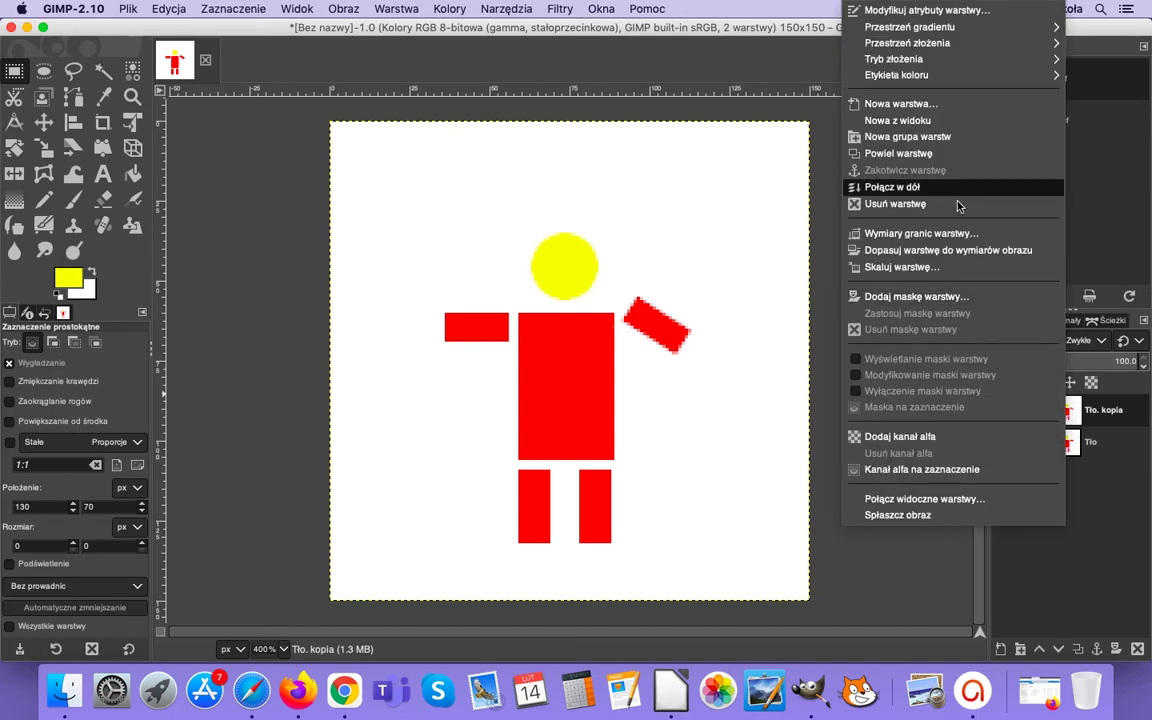
click(924, 155)
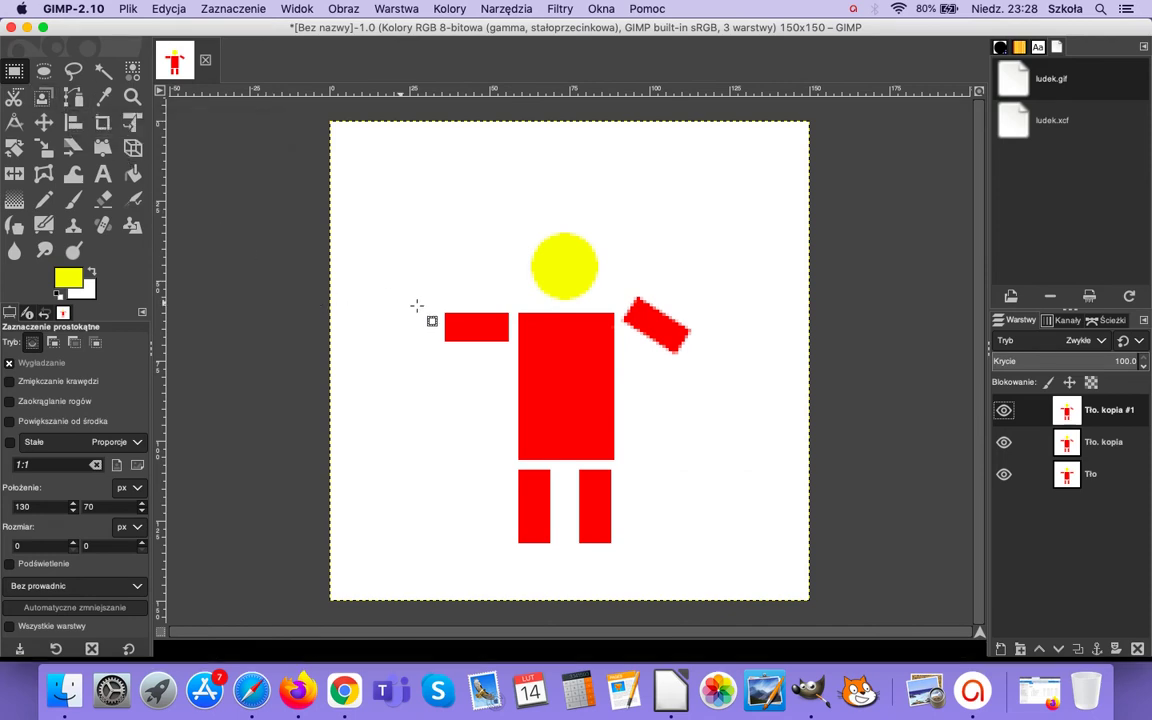
mouse_move(439, 304)
mouse_down()
mouse_move(482, 342)
mouse_move(515, 350)
mouse_up()
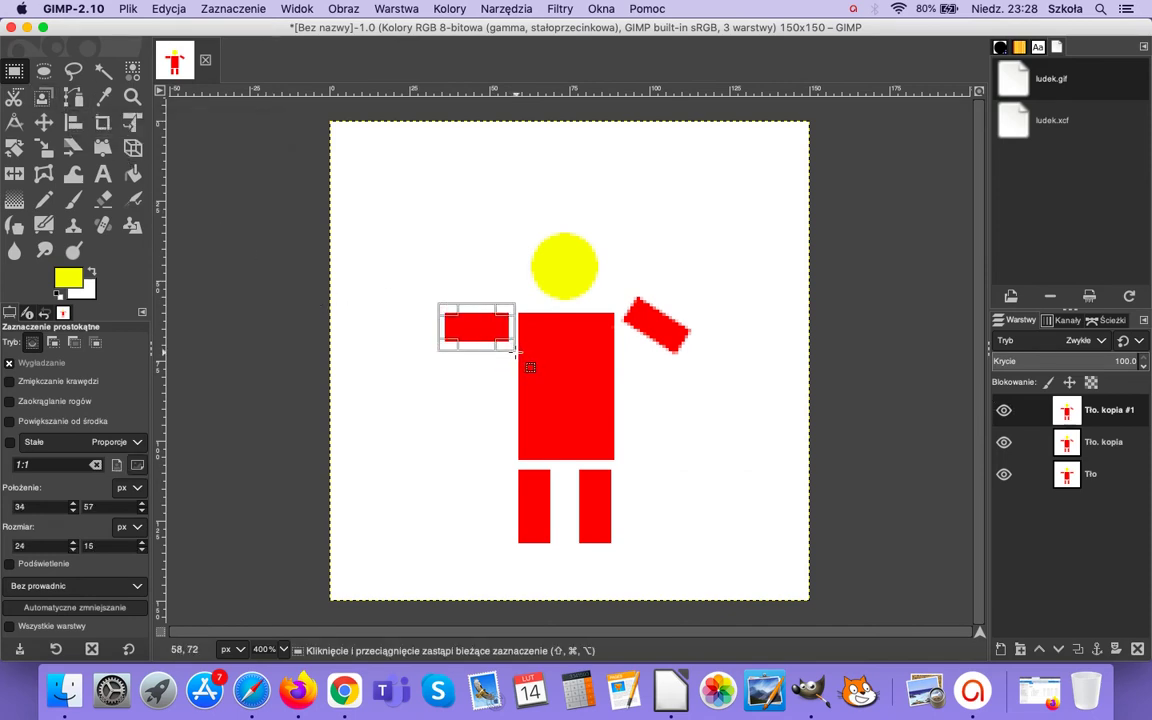
click(14, 147)
mouse_move(457, 341)
mouse_down()
mouse_move(490, 341)
mouse_move(498, 310)
mouse_up()
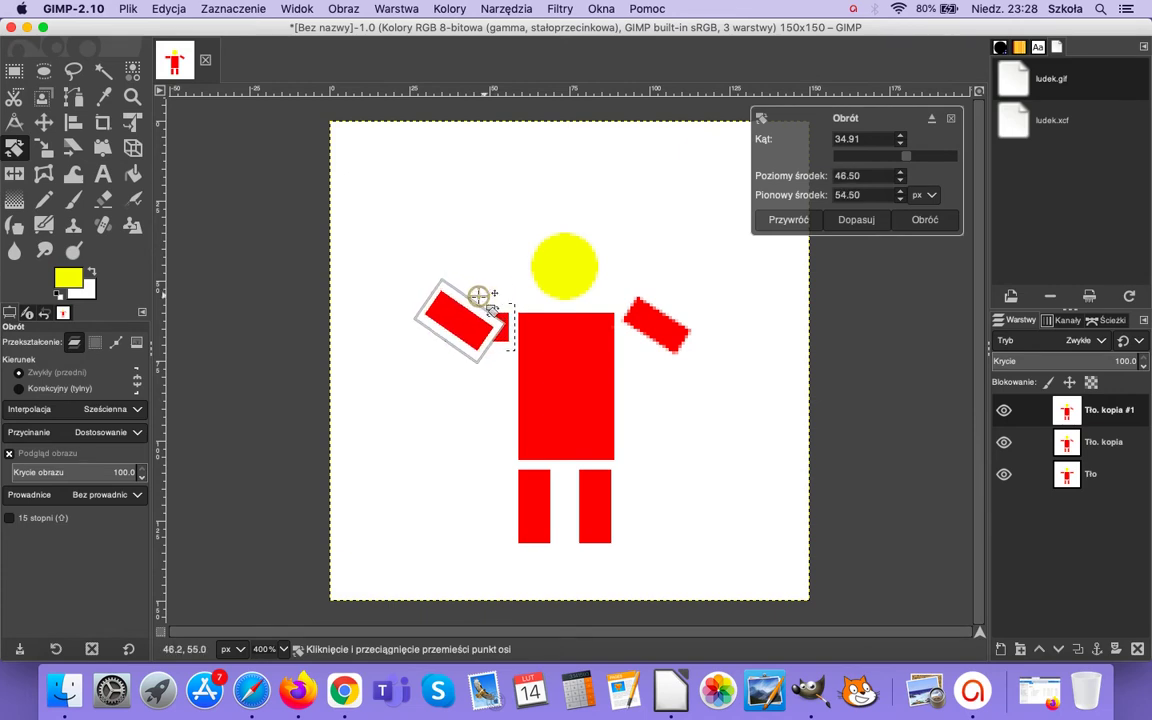
drag(497, 309, 500, 310)
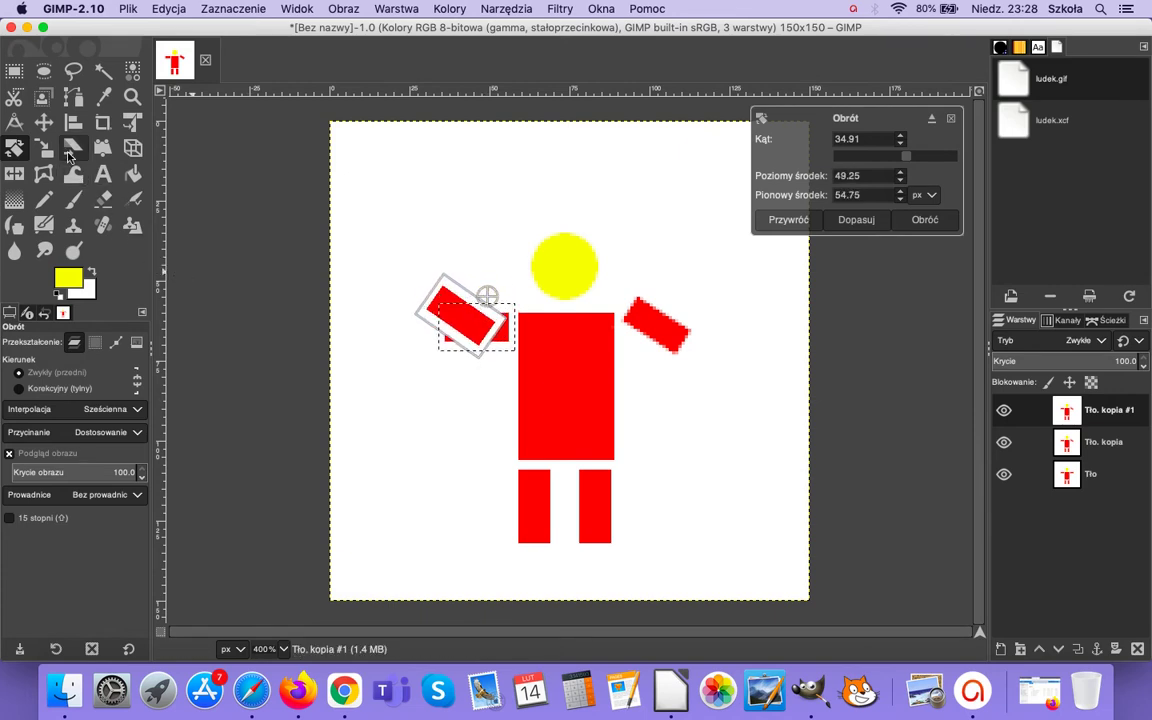
click(43, 122)
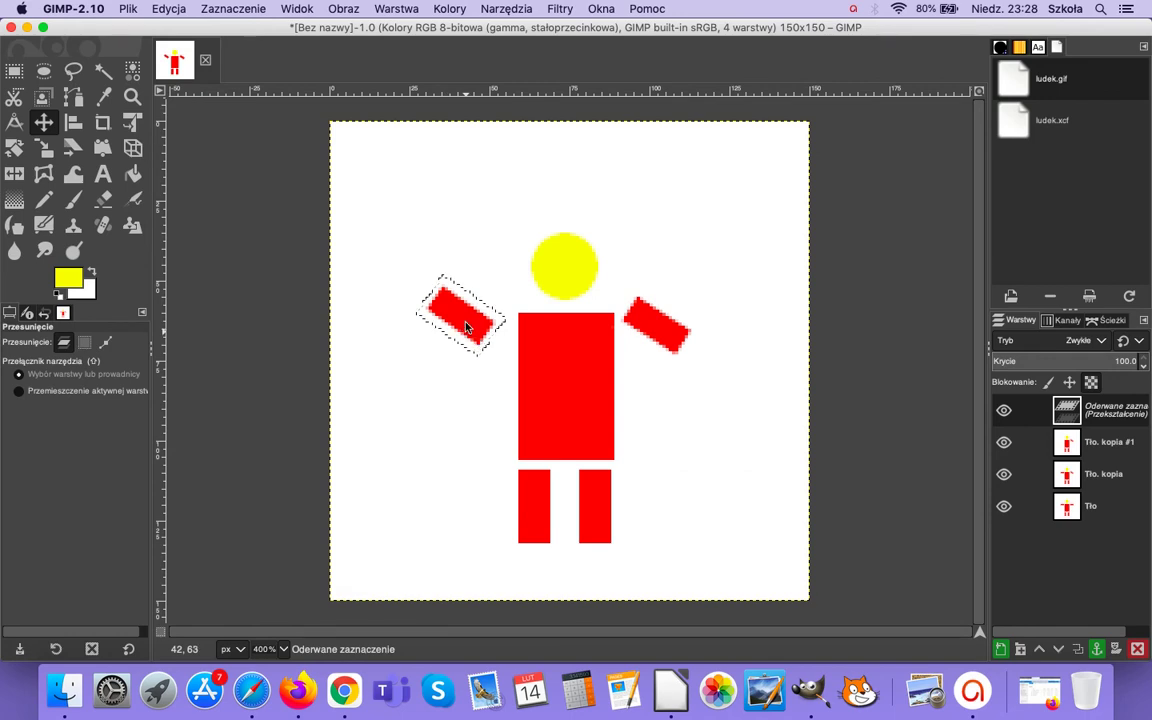
drag(480, 345, 477, 320)
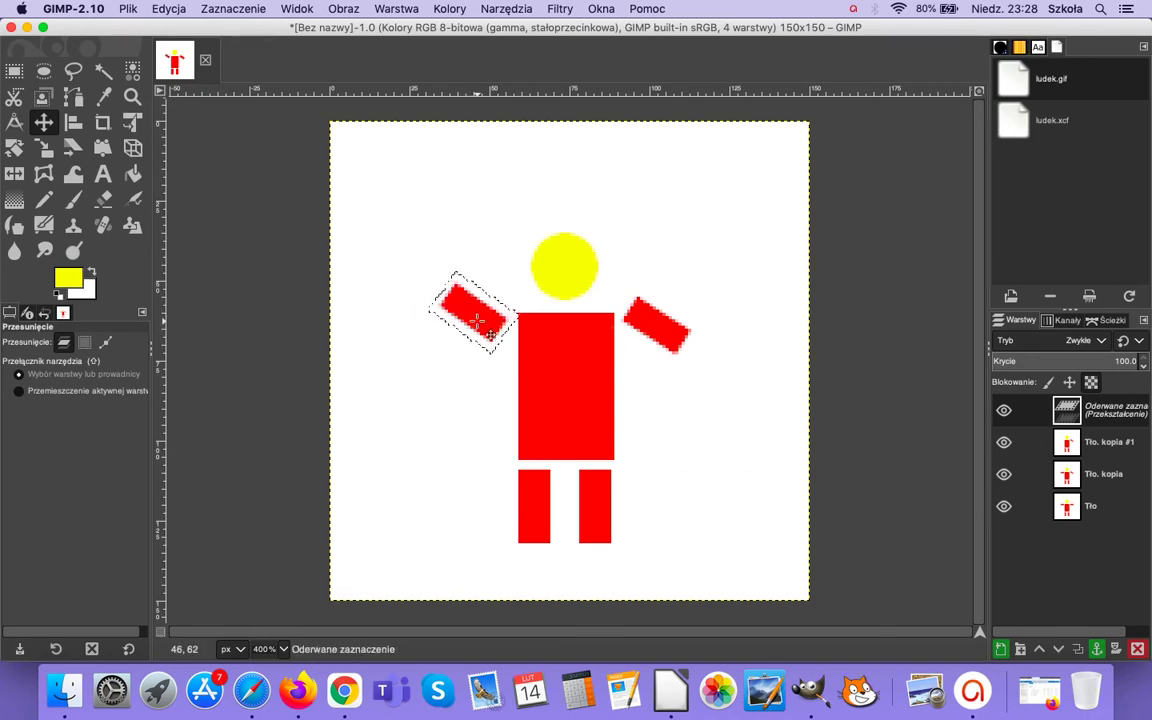
click(494, 370)
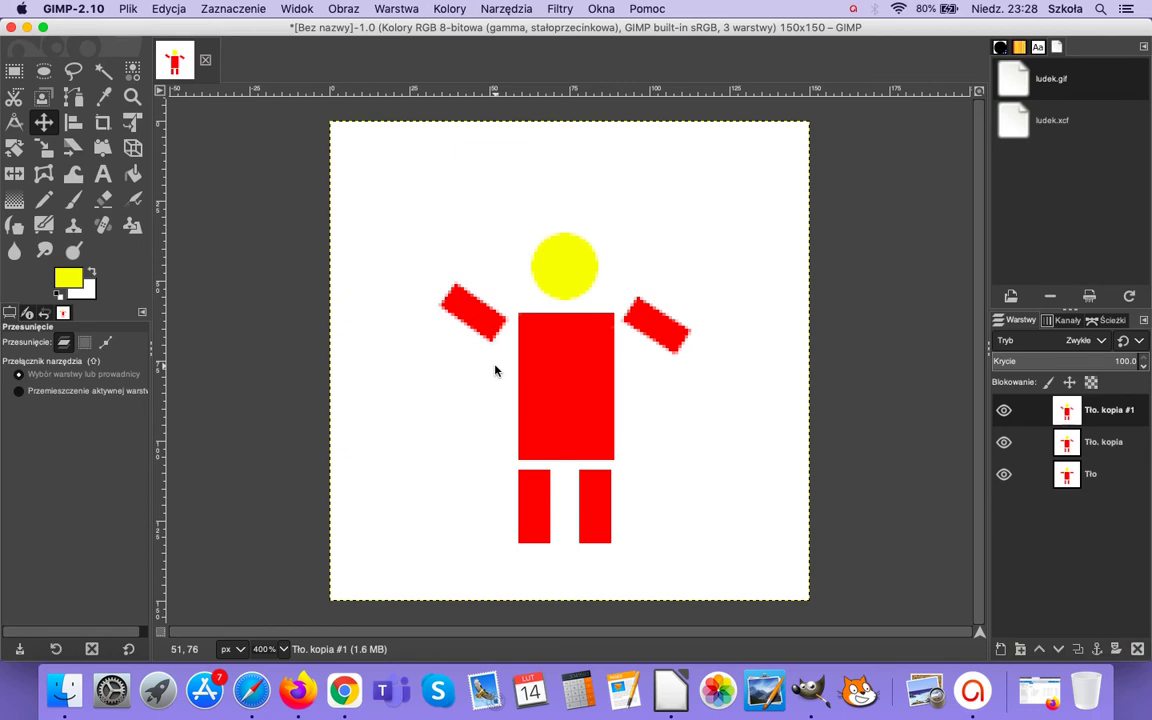
Check the Tło and Tło. kopia layers, then return to Tło. kopia #1.
click(1067, 474)
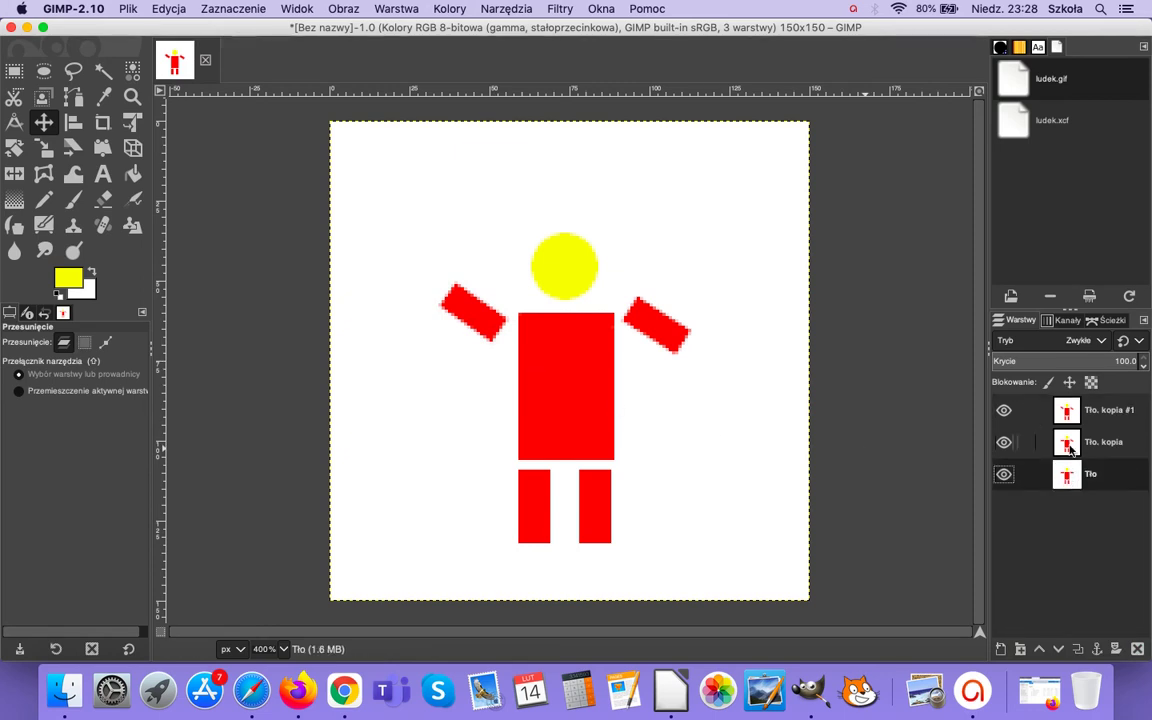
click(1069, 446)
click(1072, 414)
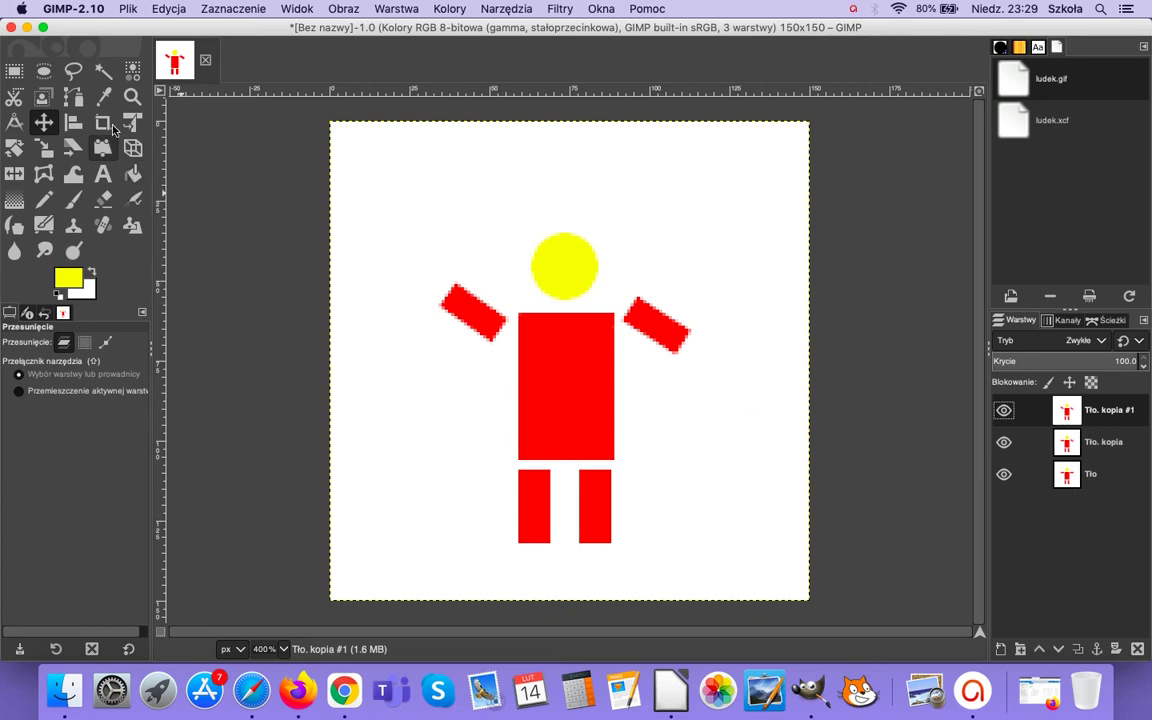
Save the drawing as Ludzik.xcf on the Desktop.
click(129, 9)
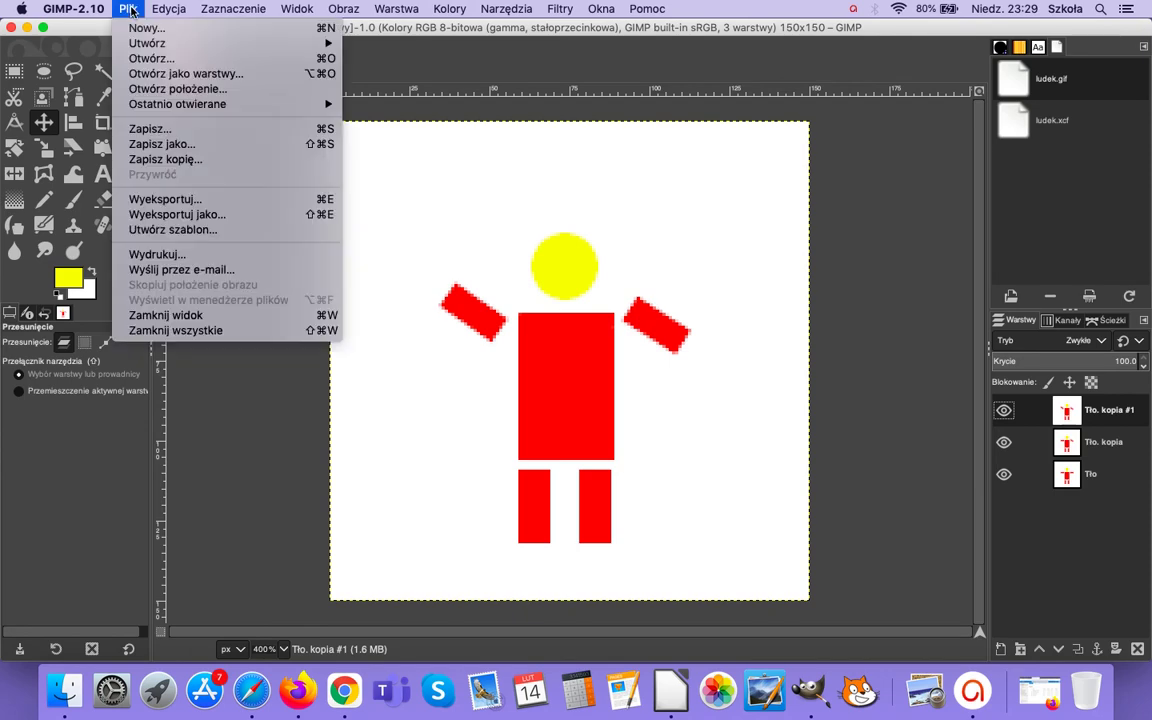
click(160, 148)
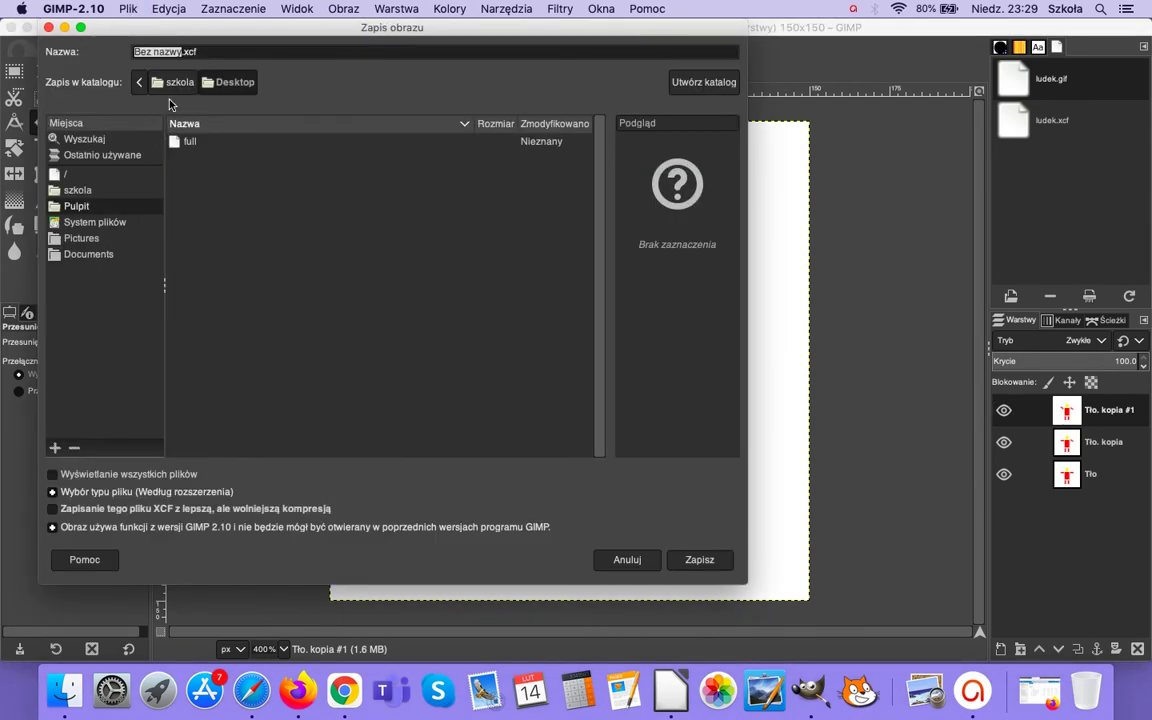
text(Ludz)
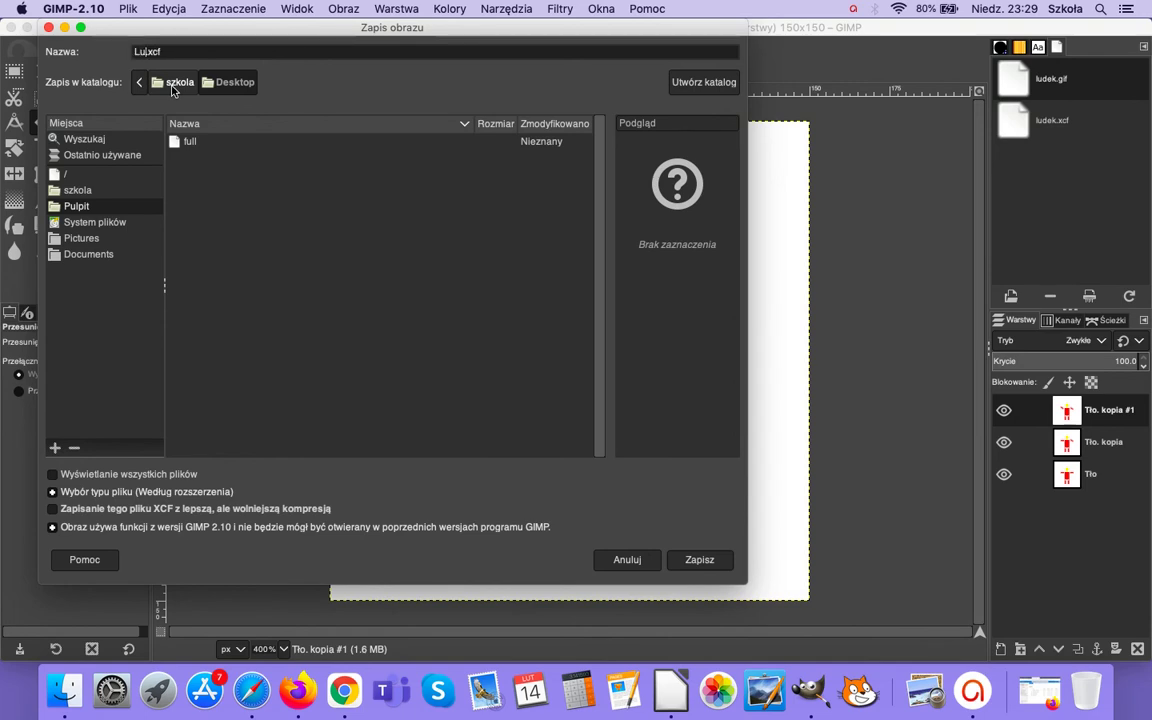
text(ik)
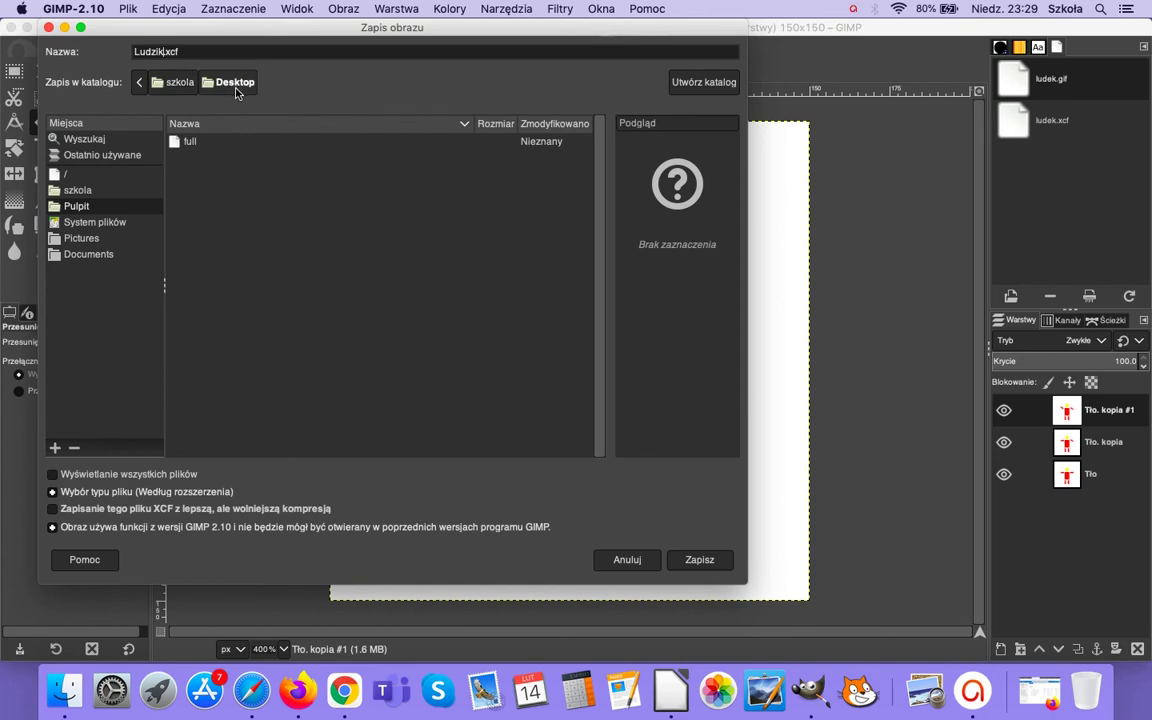
click(700, 560)
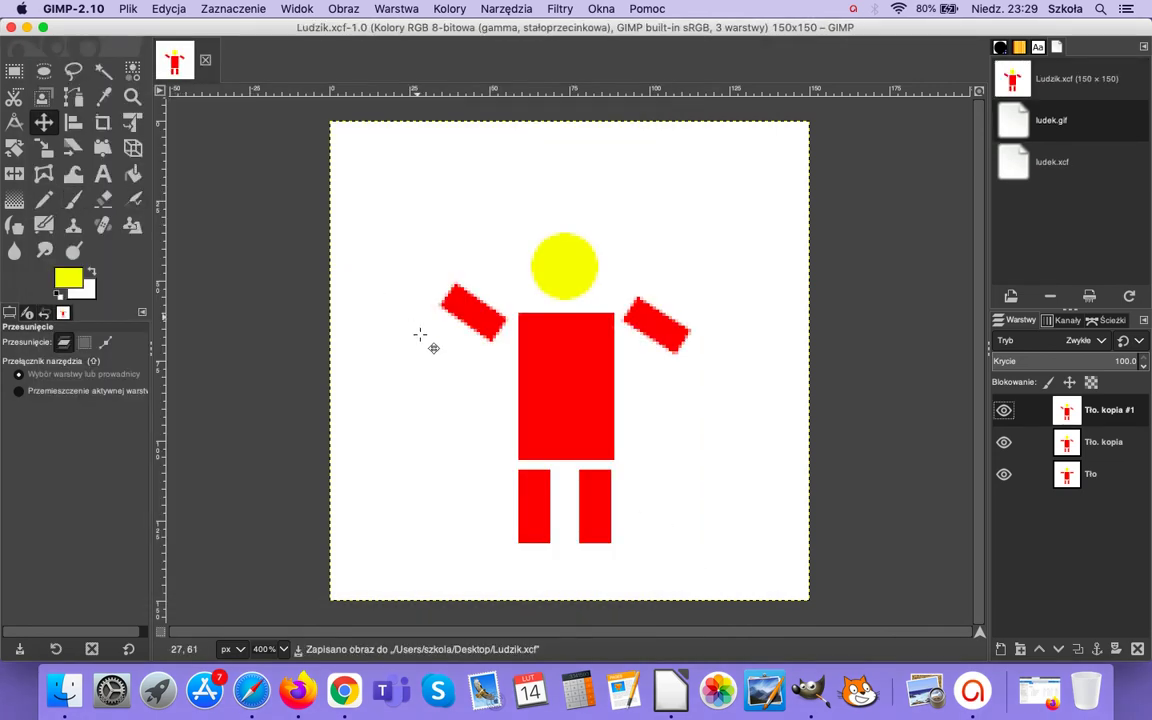
click(560, 9)
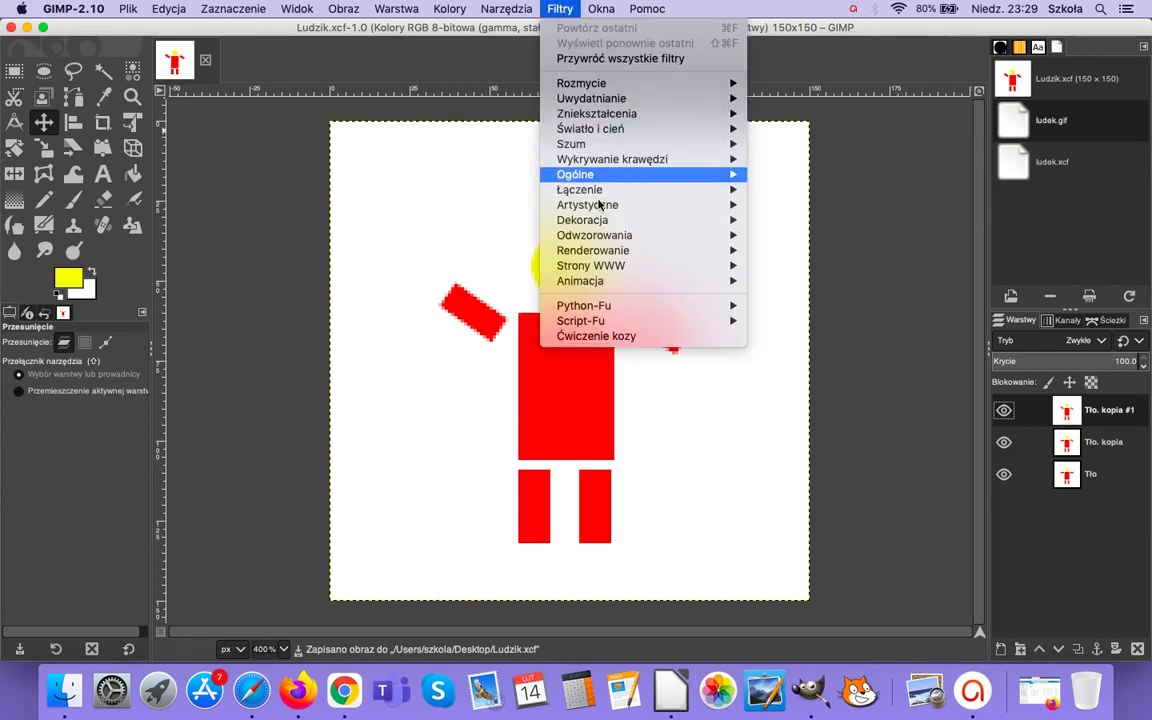
mouse_move(580, 281)
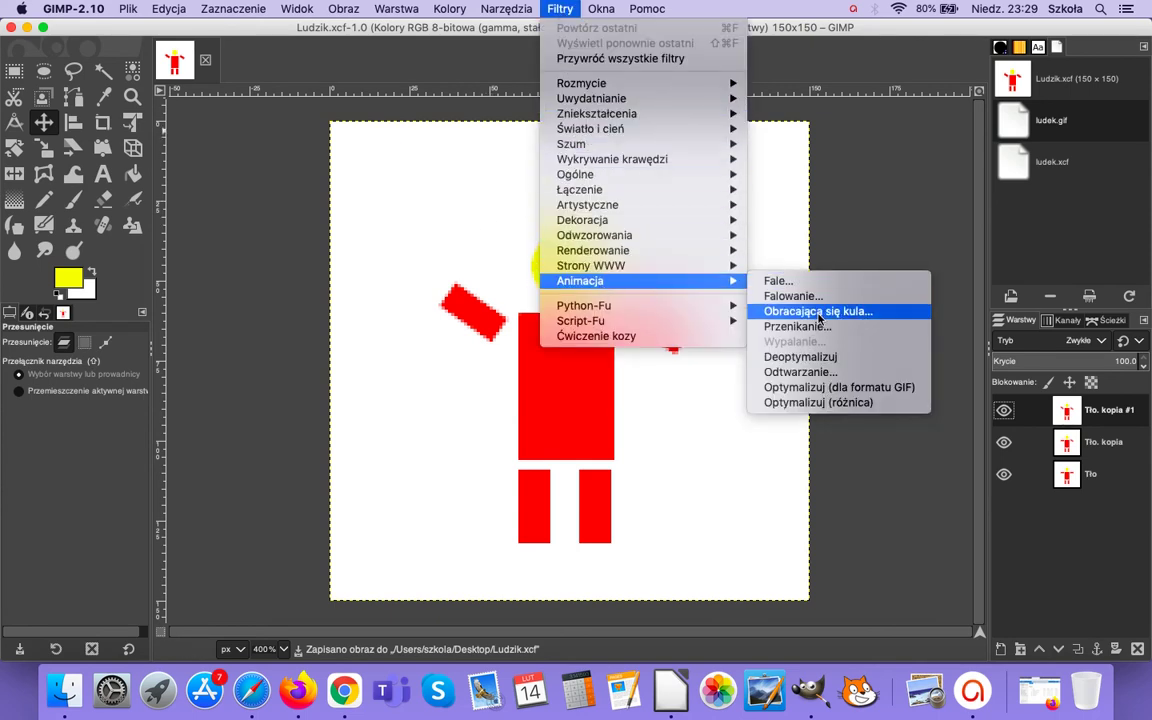
click(815, 375)
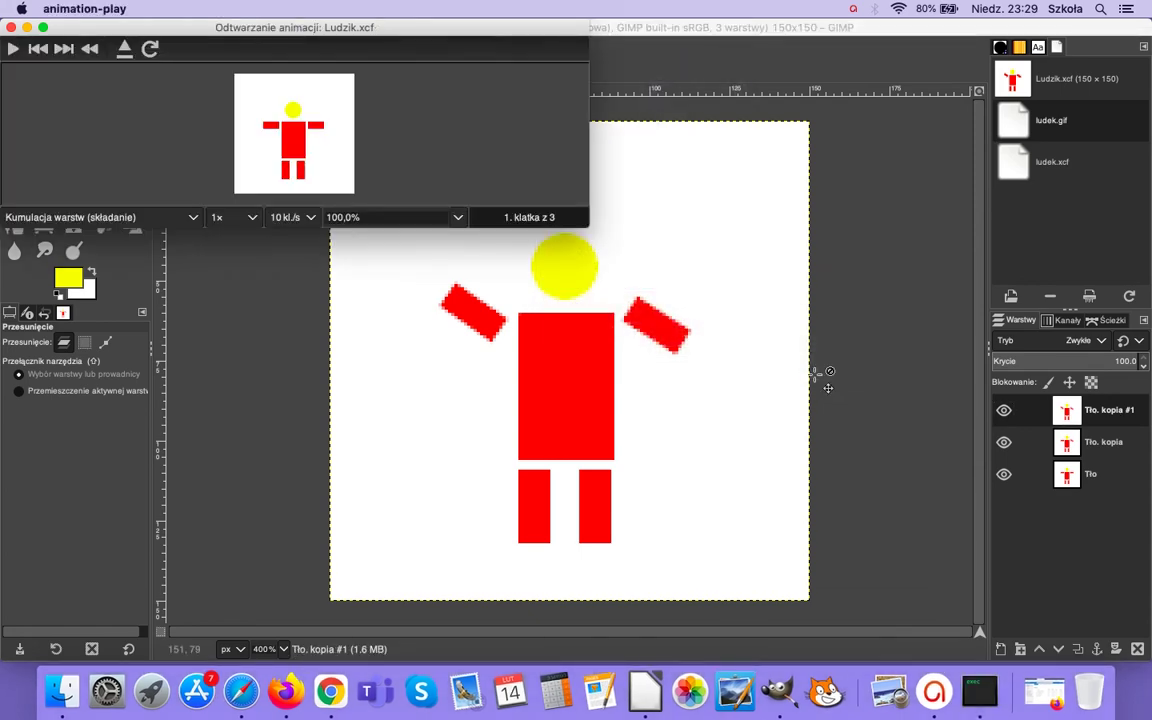
drag(249, 31, 402, 75)
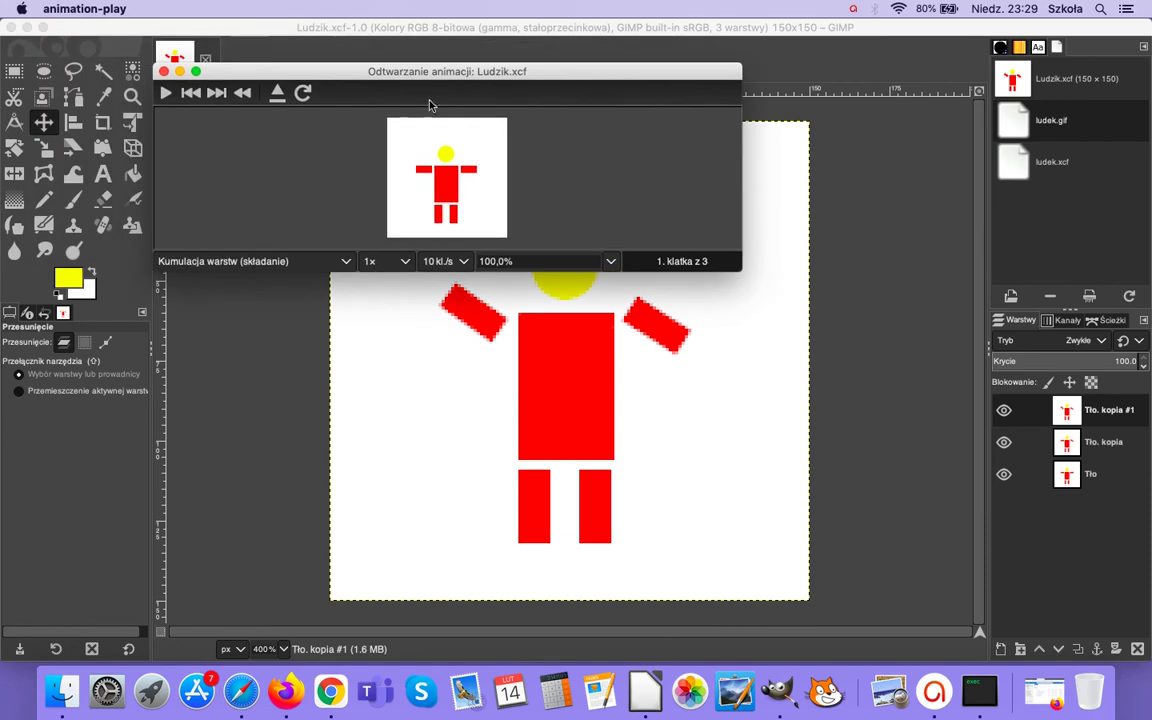
drag(741, 248, 874, 427)
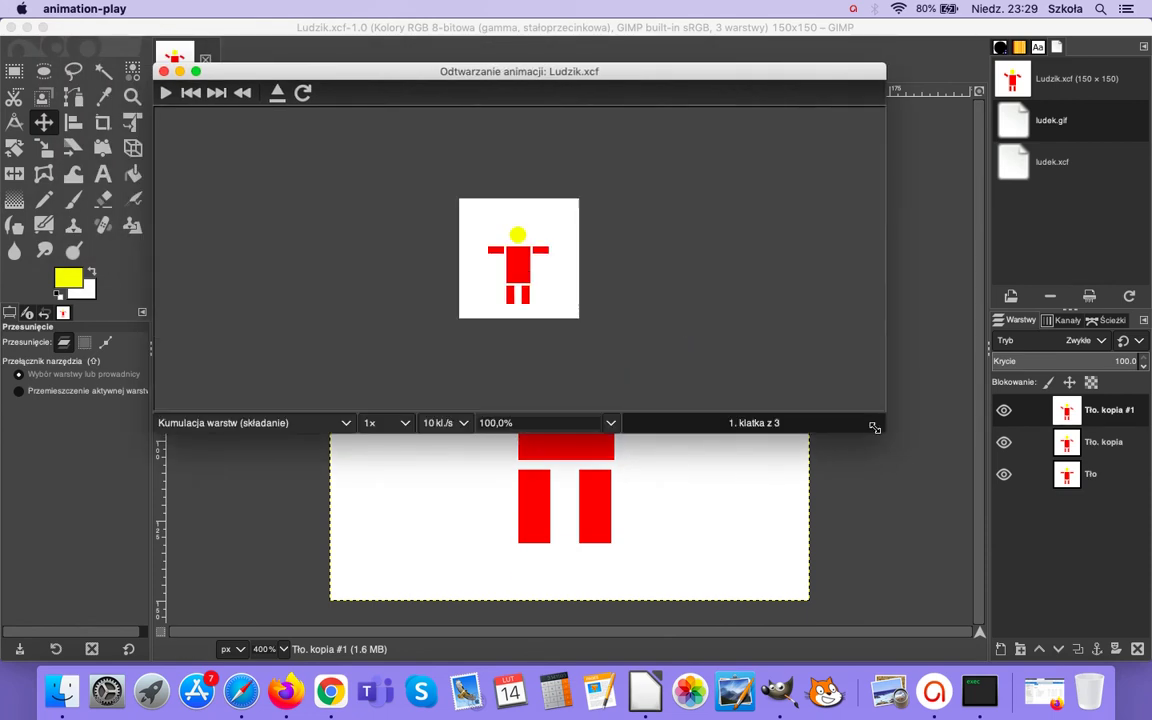
click(166, 94)
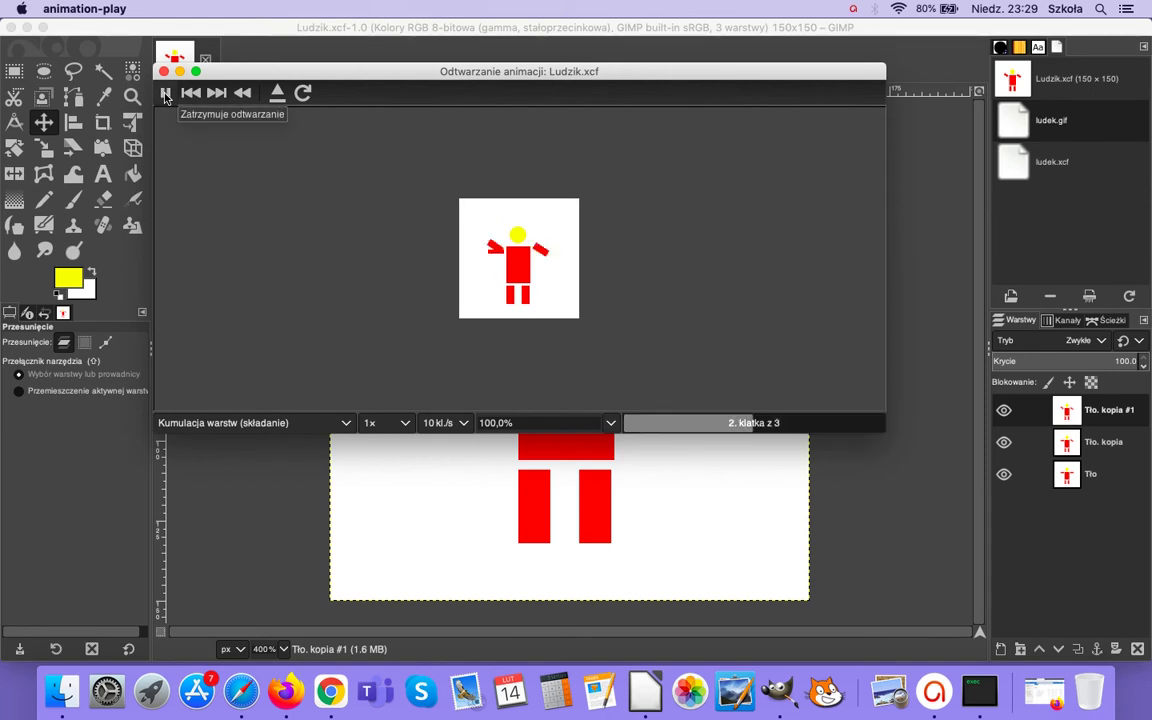
click(166, 94)
click(164, 72)
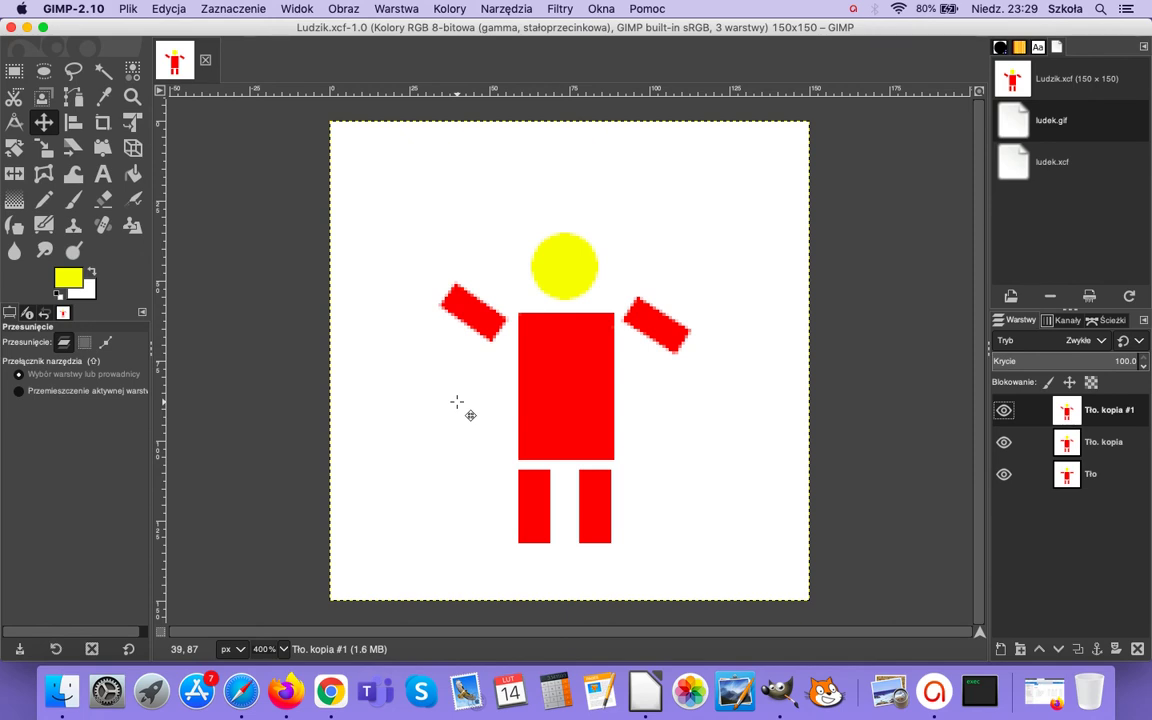
Export the layers as animated GIF Ludzik.gif with the default 100 ms frame delay.
click(129, 10)
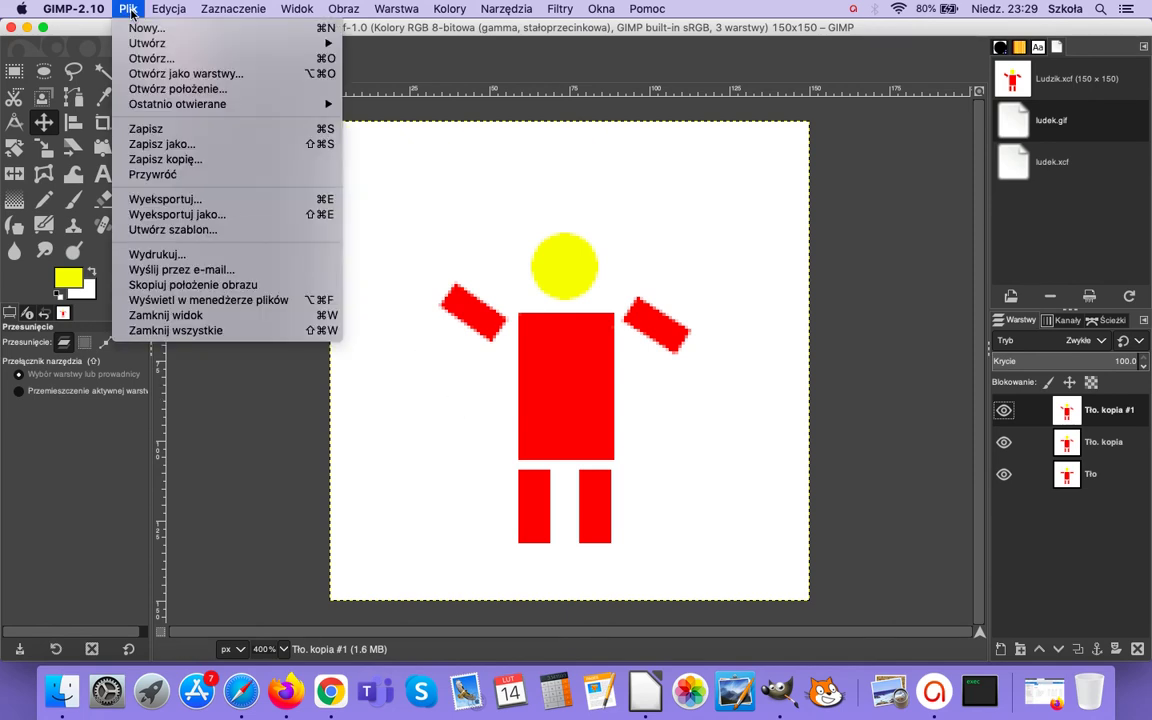
click(194, 216)
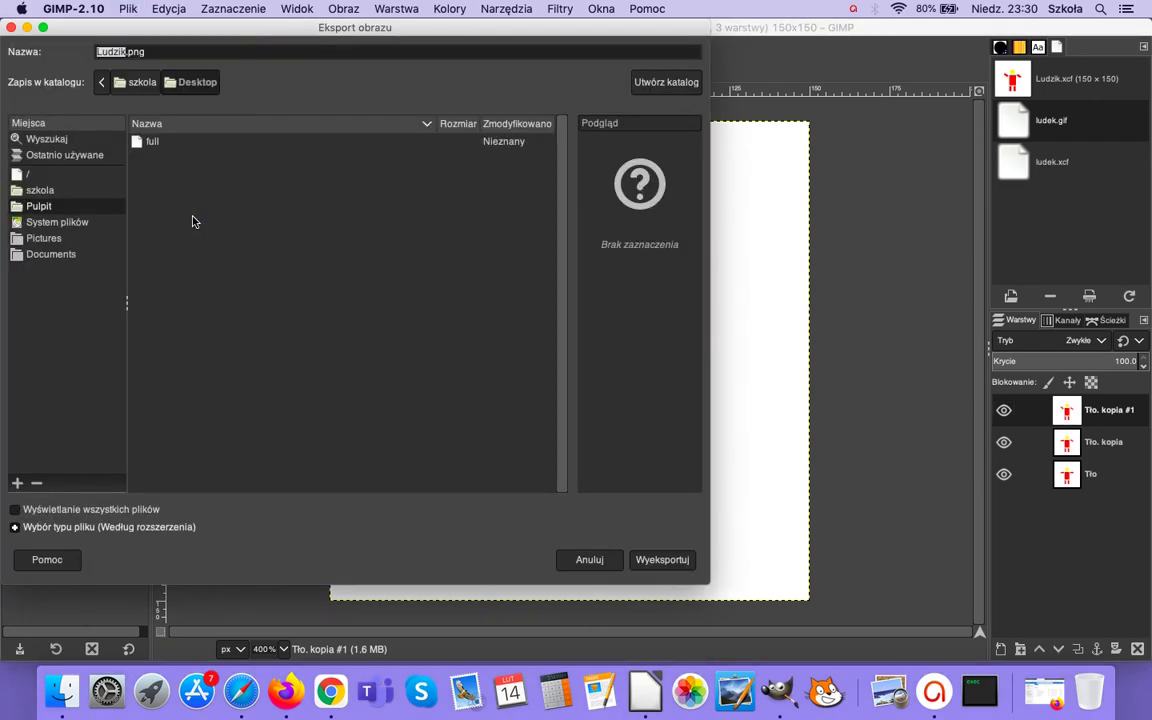
click(71, 530)
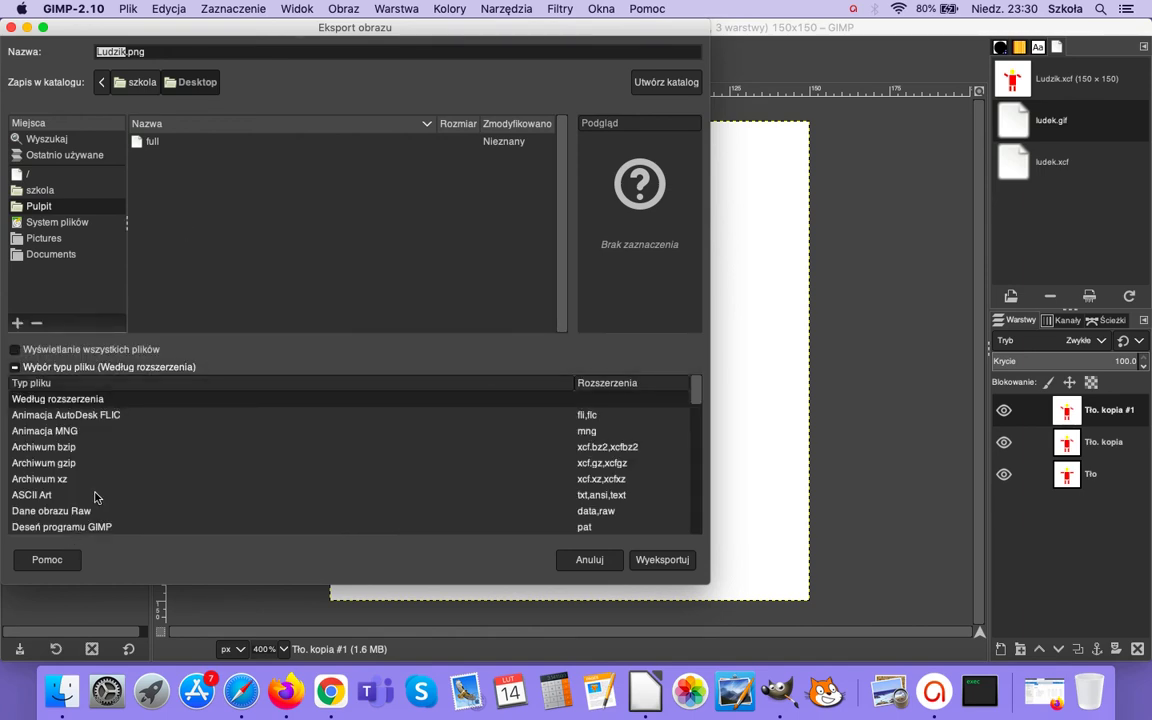
scroll(95, 488, down, 3)
scroll(95, 487, down, 1)
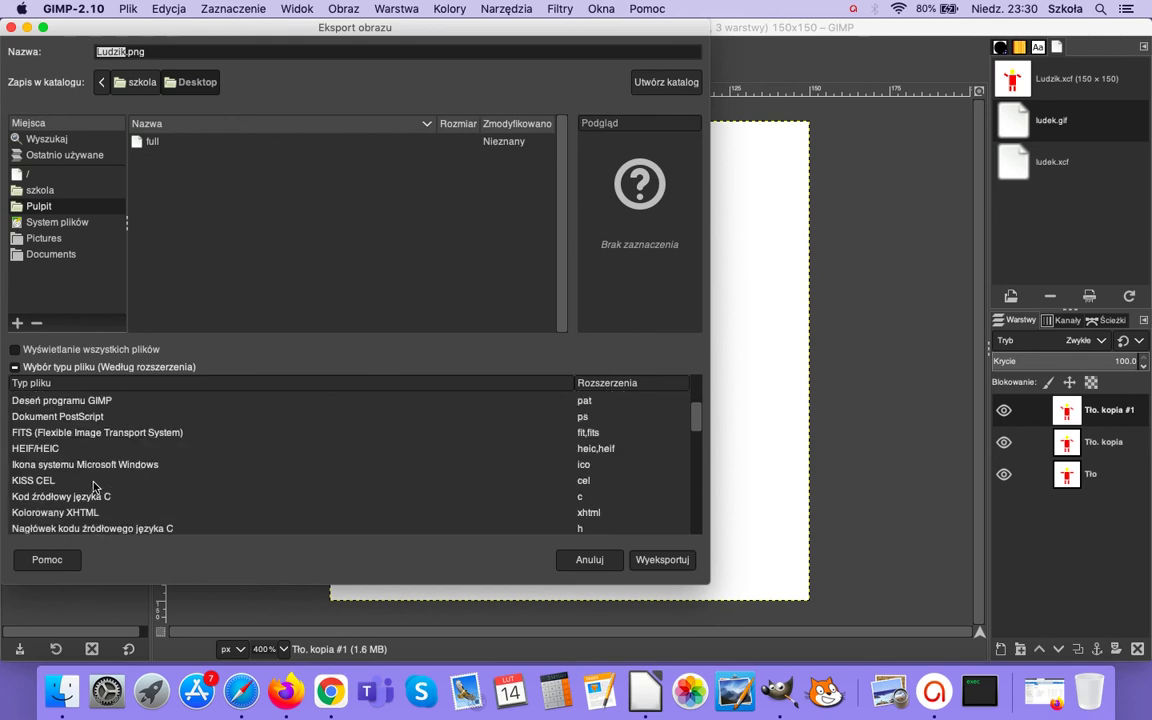
scroll(95, 487, down, 3)
scroll(95, 487, down, 2)
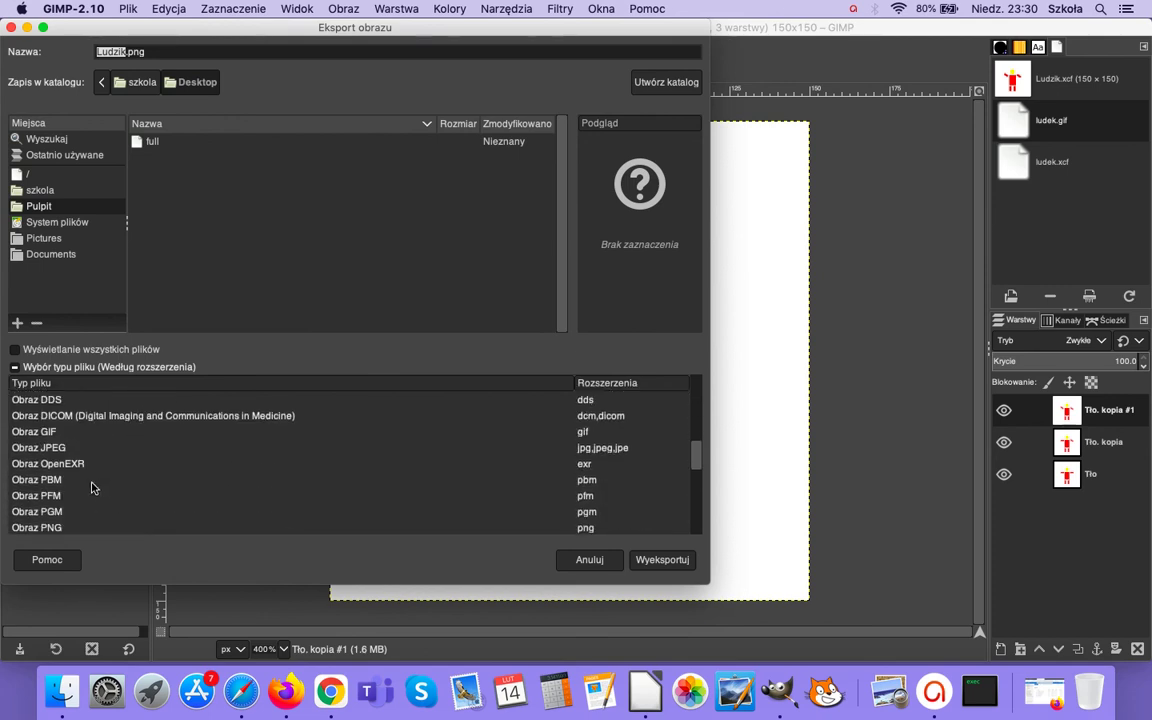
click(53, 434)
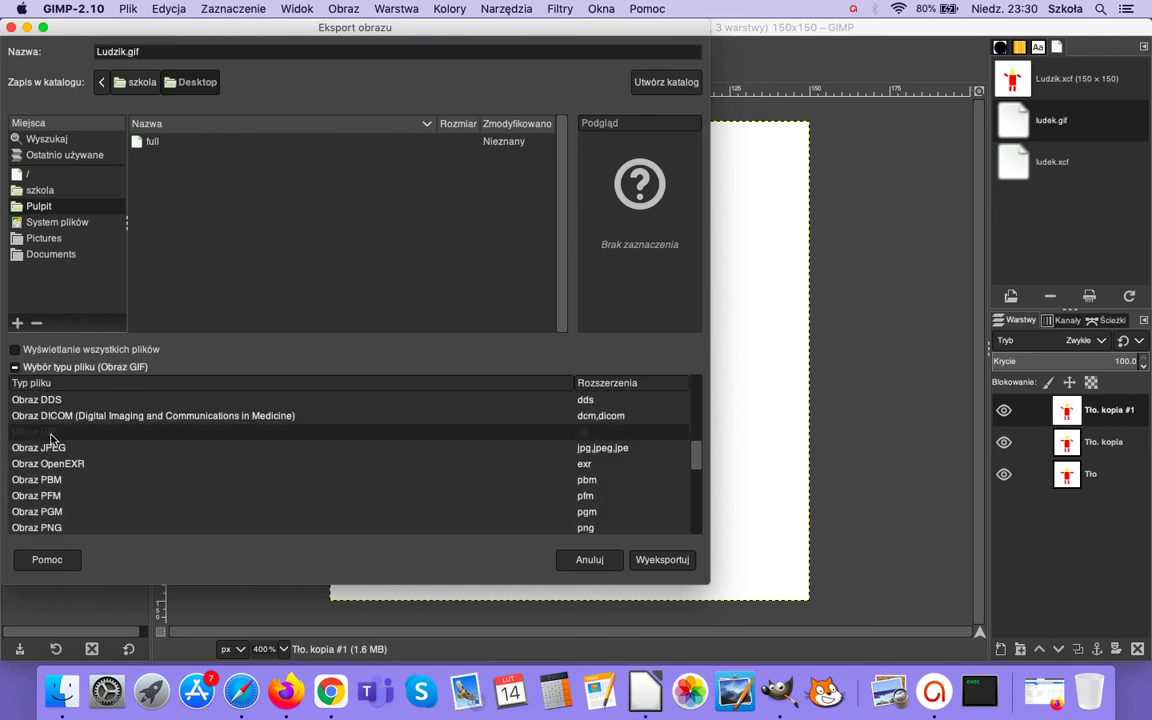
click(663, 565)
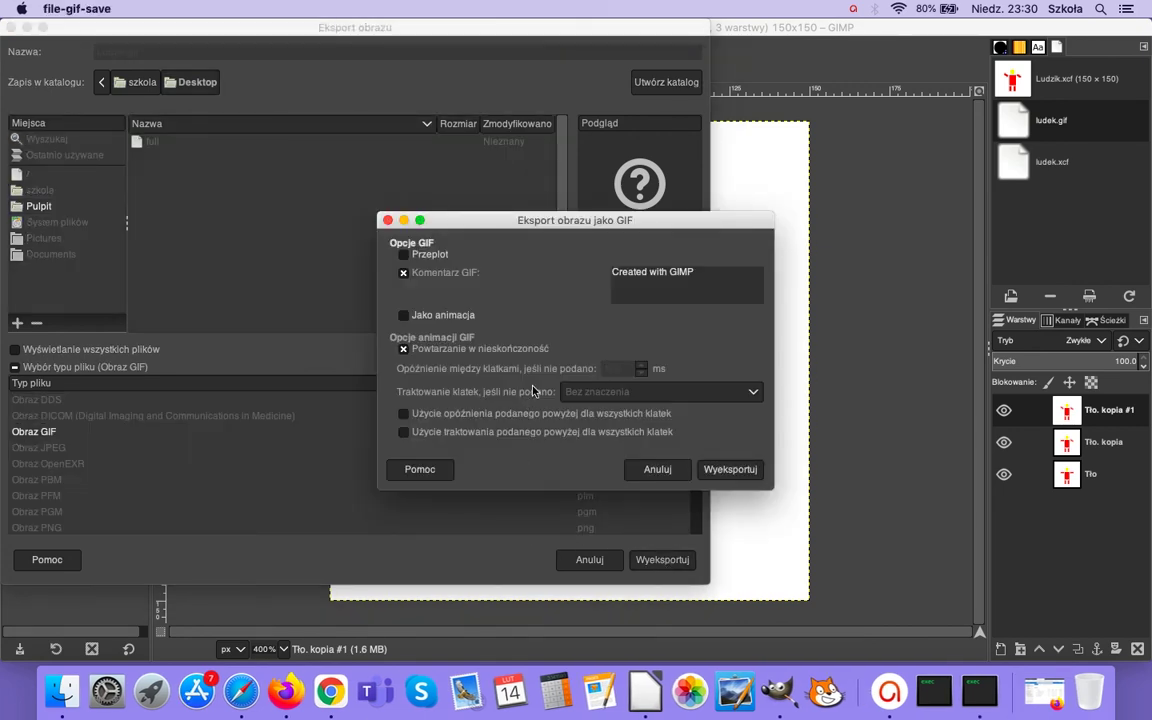
click(404, 317)
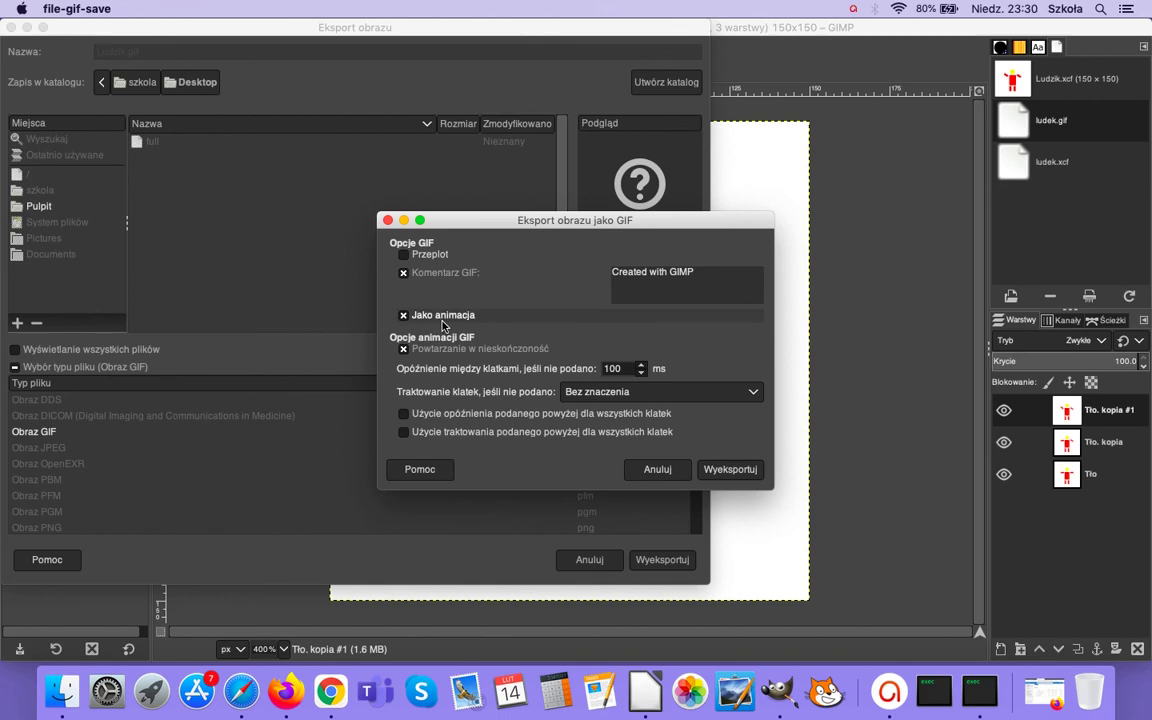
click(730, 470)
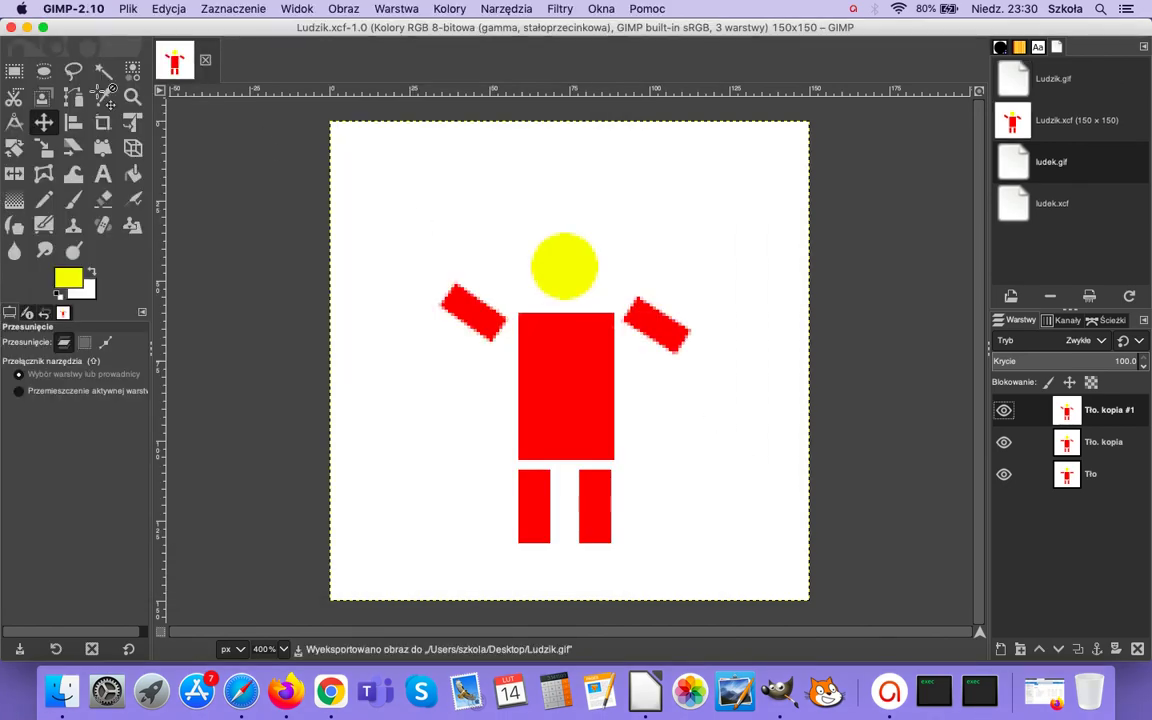
Hide GIMP and open Ludzik.gif from the Desktop in Safari.
click(27, 28)
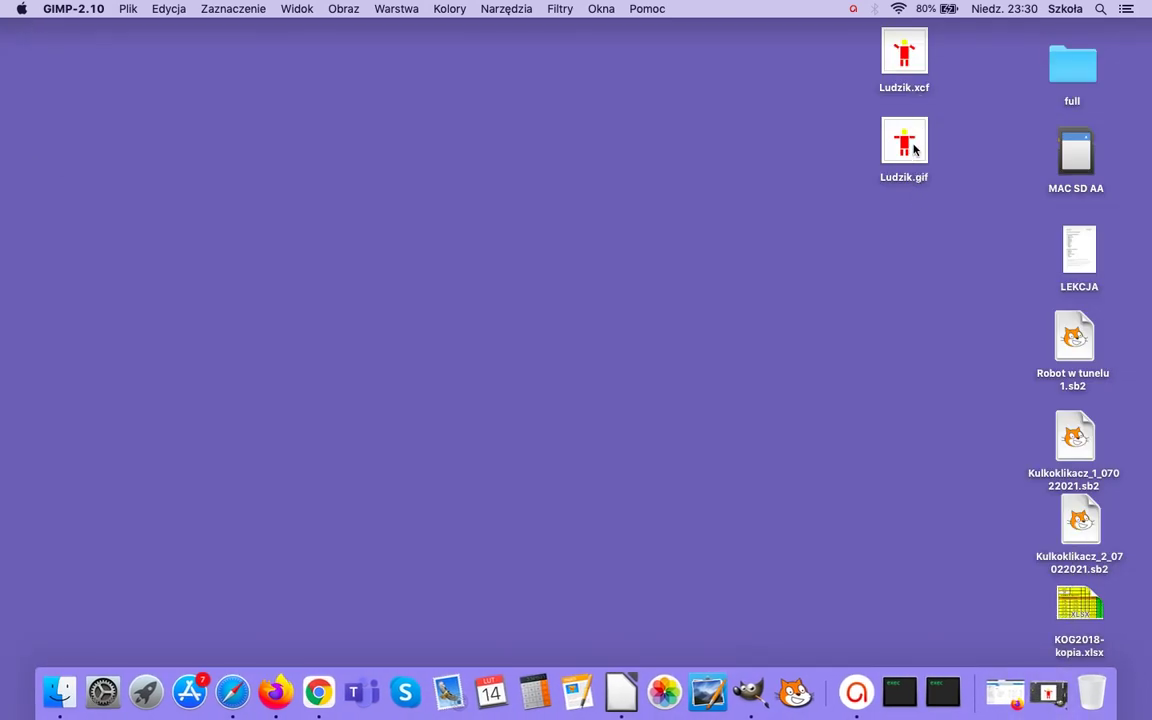
drag(914, 148, 911, 164)
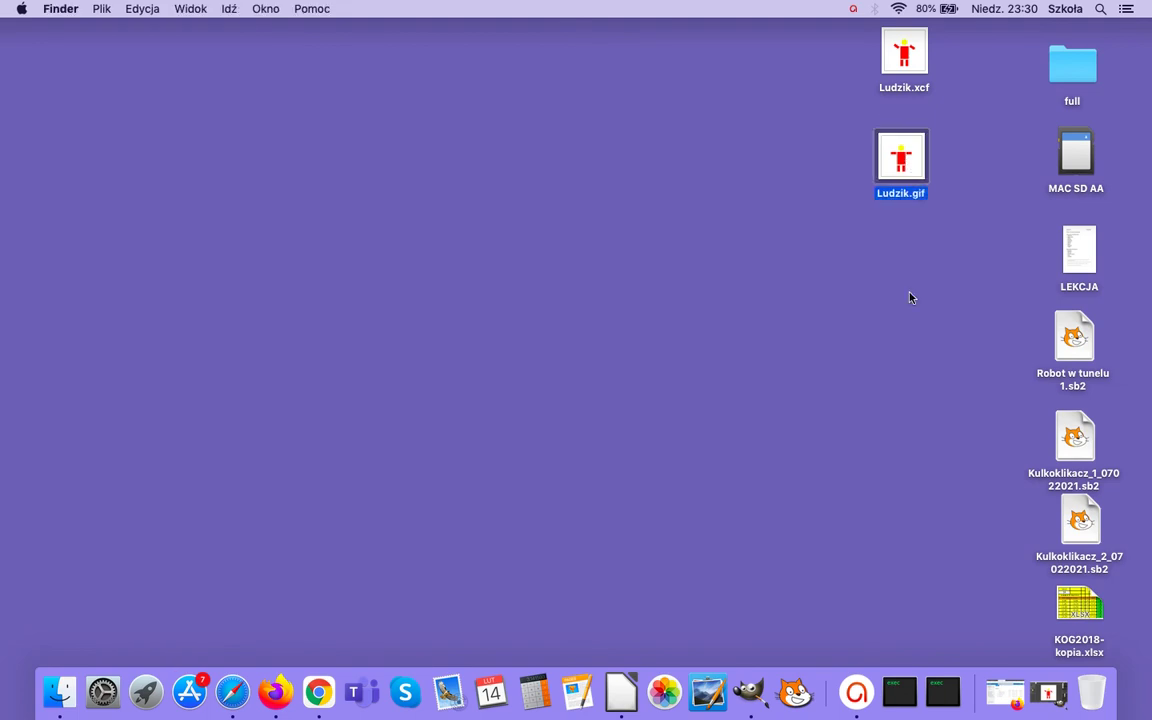
right_click(903, 158)
mouse_move(760, 176)
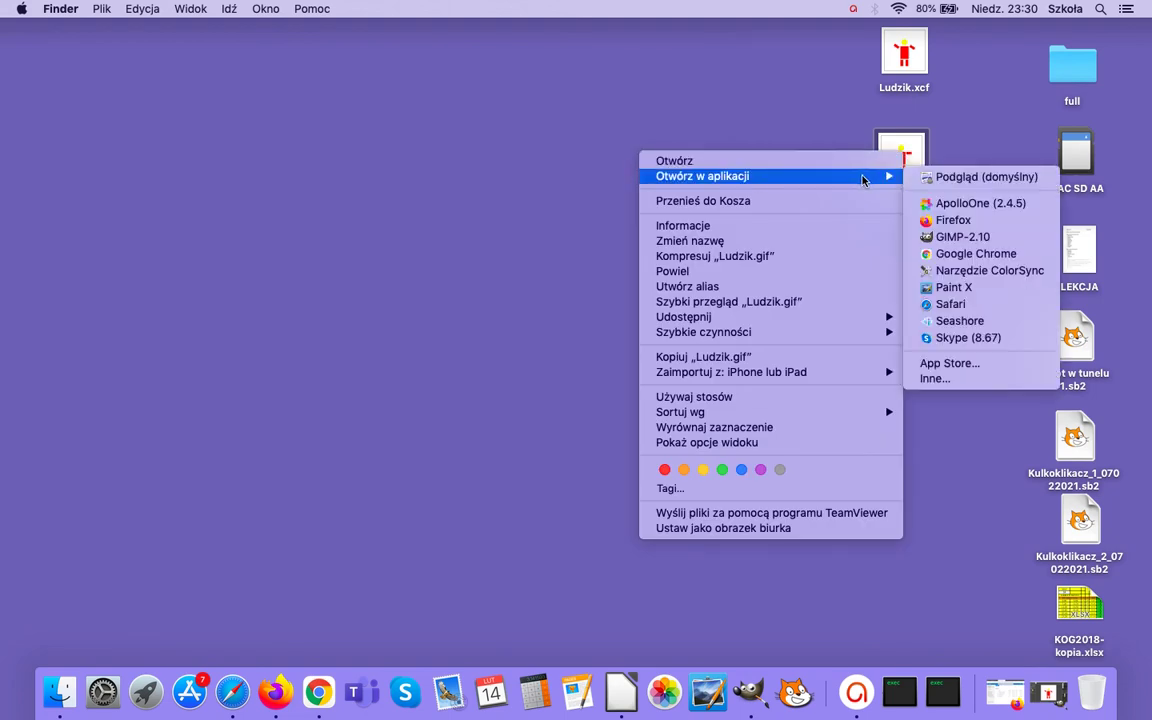
click(952, 304)
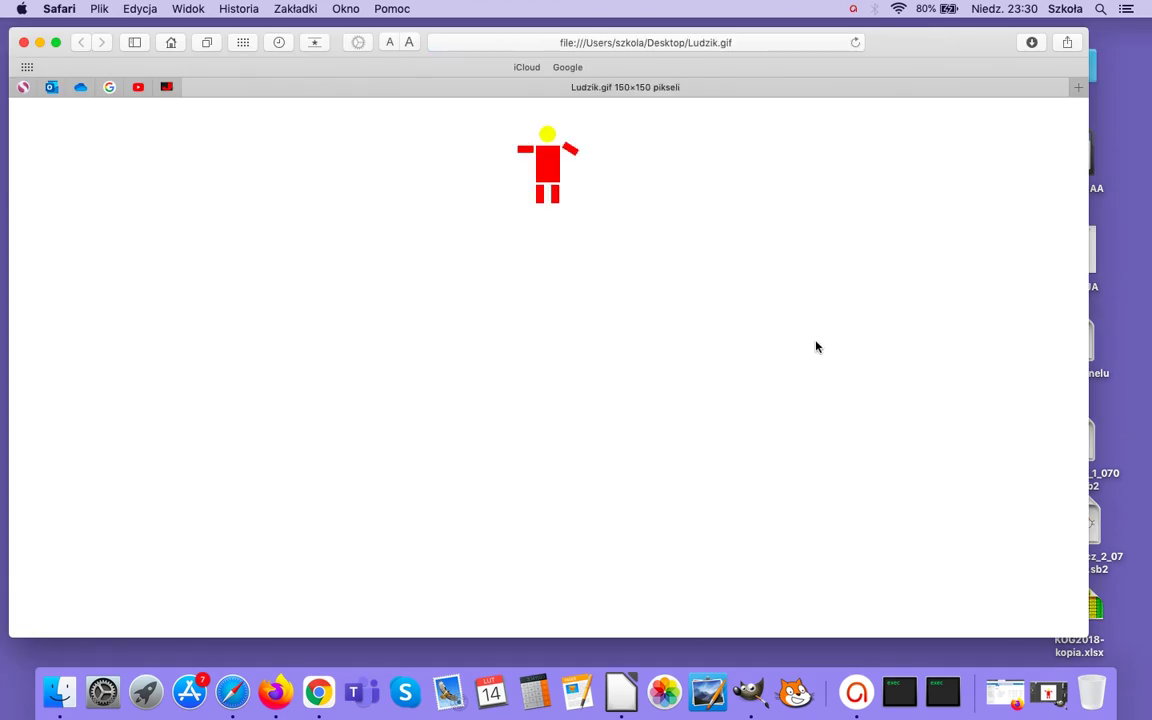